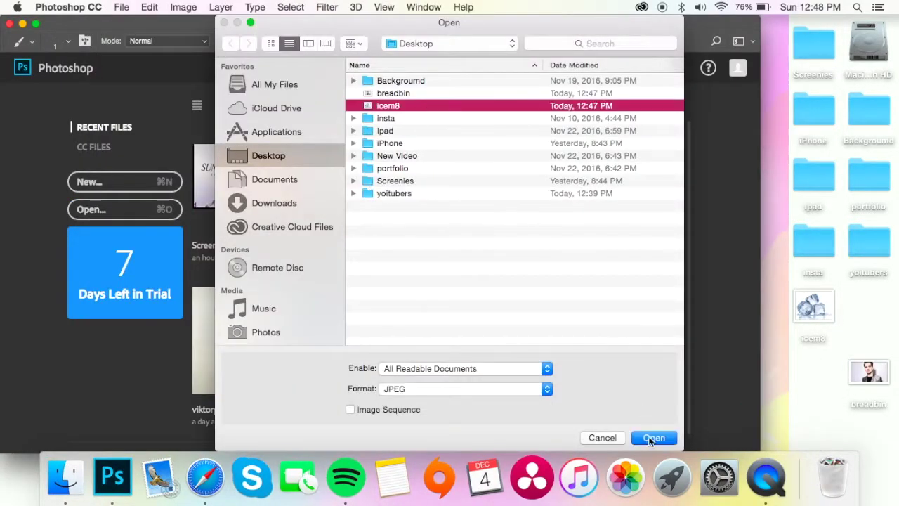
# Open icem8.jpg and place the breadbin portrait onto it as a committed layer, maximizing the window
pyautogui.click(648, 442)
pyautogui.moveTo(868, 372); pyautogui.dragTo(291, 216)
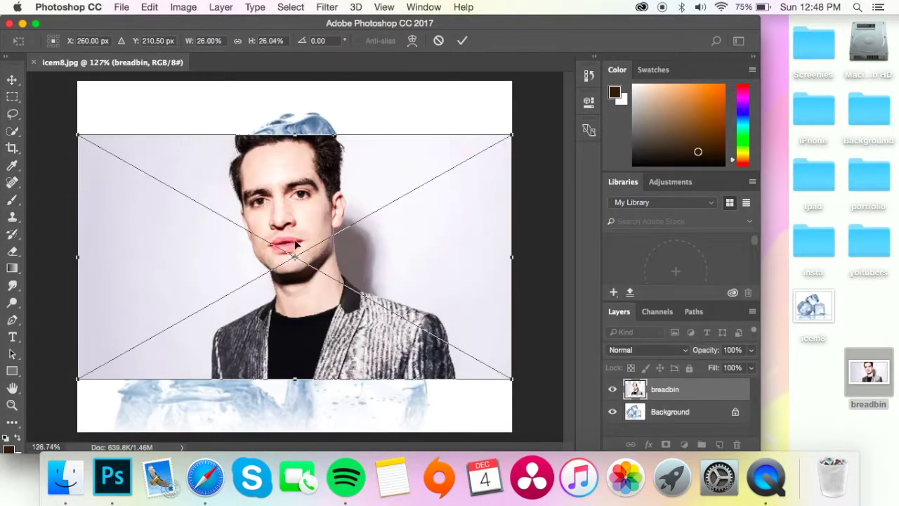
pyautogui.press('Return')
pyautogui.scroll(3, 302, 248)
pyautogui.scroll(2, 302, 248)
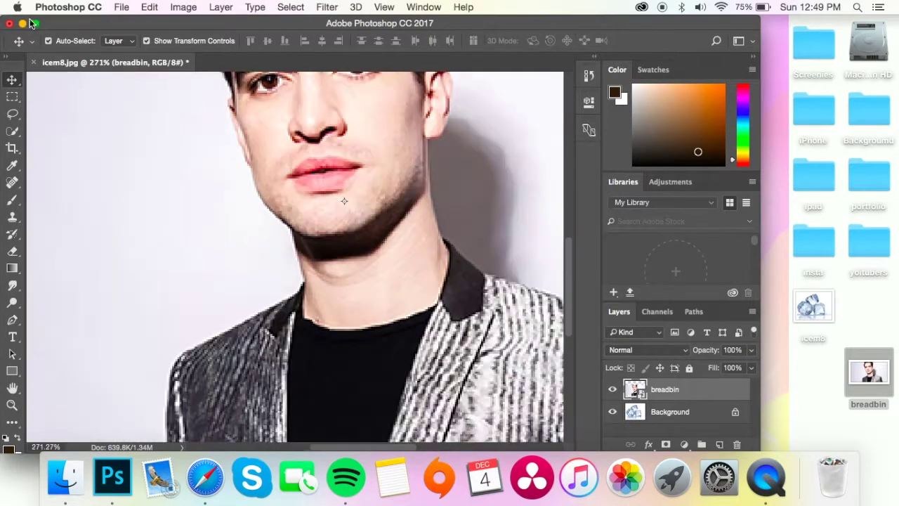
pyautogui.click(35, 23)
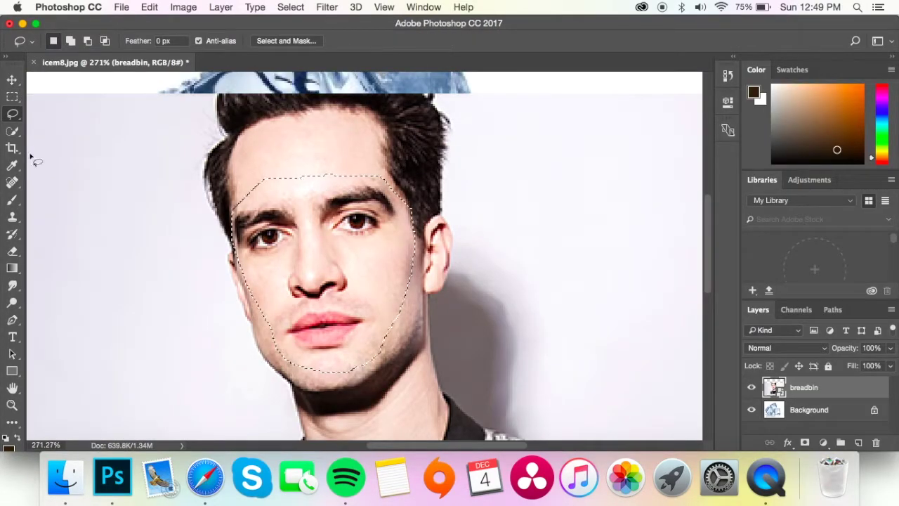
# Try selecting the breadbin face, undoing an accidental layer shift and returning to the Lasso tool
pyautogui.press('v')
pyautogui.moveTo(306, 240); pyautogui.dragTo(298, 221)
pyautogui.rightClick(298, 221)
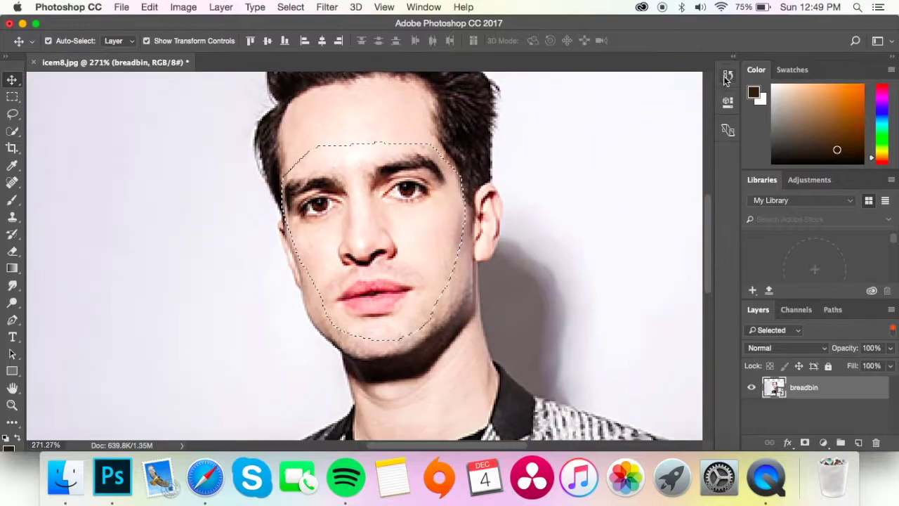
pyautogui.click(727, 75)
pyautogui.click(623, 128)
pyautogui.rightClick(802, 387)
pyautogui.click(119, 139)
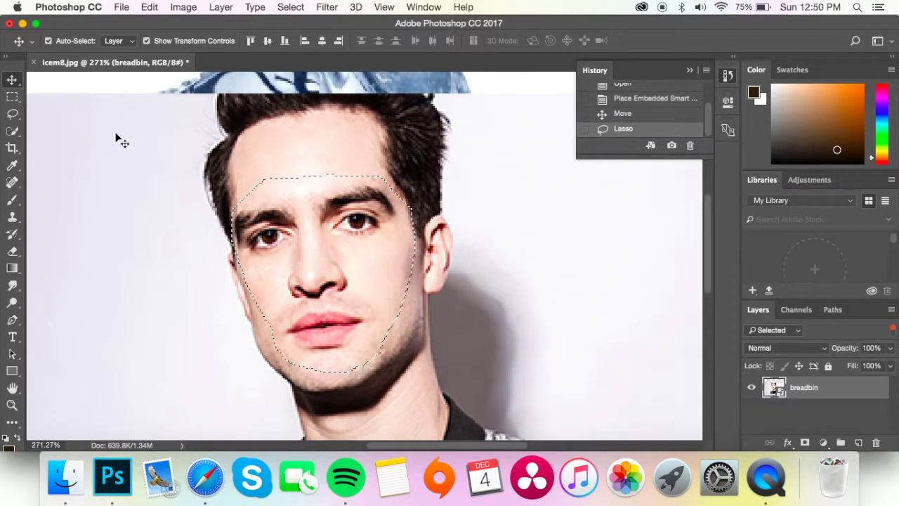
pyautogui.press('l')
pyautogui.rightClick(335, 273)
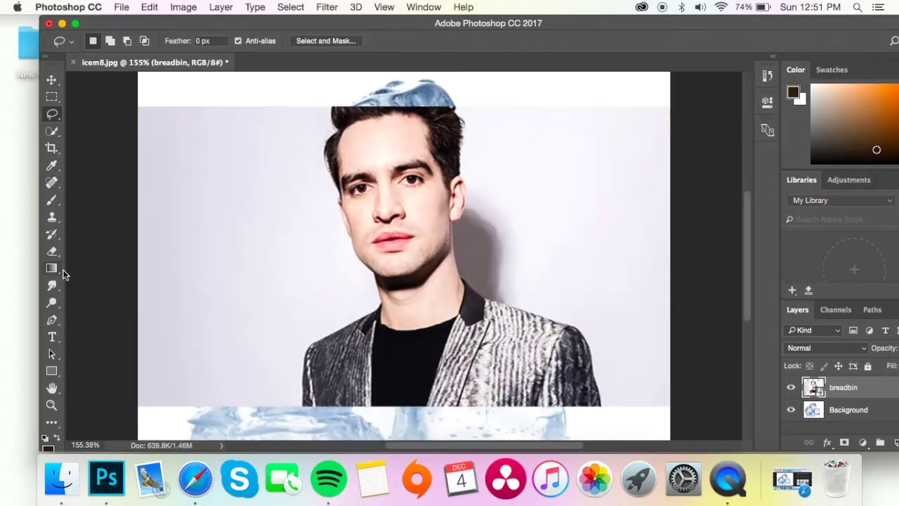
# Rasterize the breadbin portrait and erase its body, chin area, white halo and hair with a 25 px eraser
pyautogui.click(109, 41)
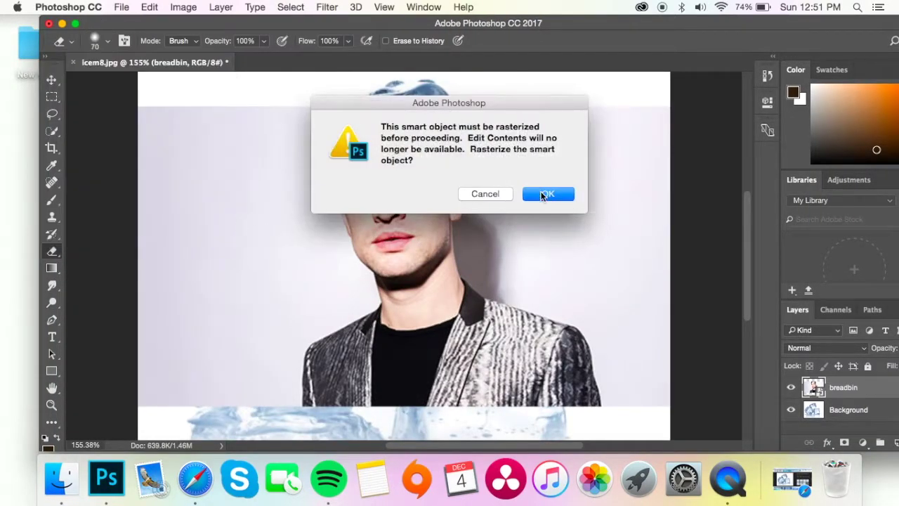
pyautogui.moveTo(168, 369); pyautogui.dragTo(563, 121)
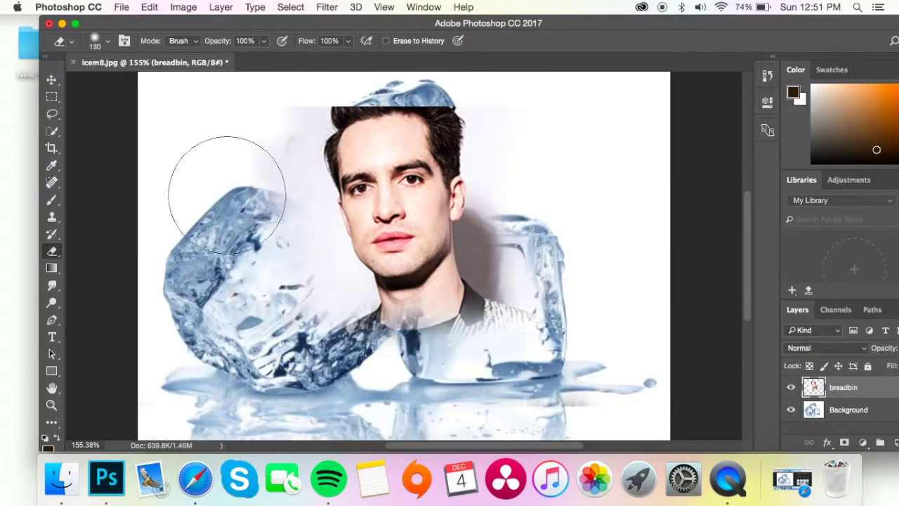
pyautogui.scroll(3, 226, 195)
pyautogui.click(109, 41)
pyautogui.moveTo(146, 83); pyautogui.dragTo(105, 84)
pyautogui.moveTo(547, 351); pyautogui.dragTo(454, 267)
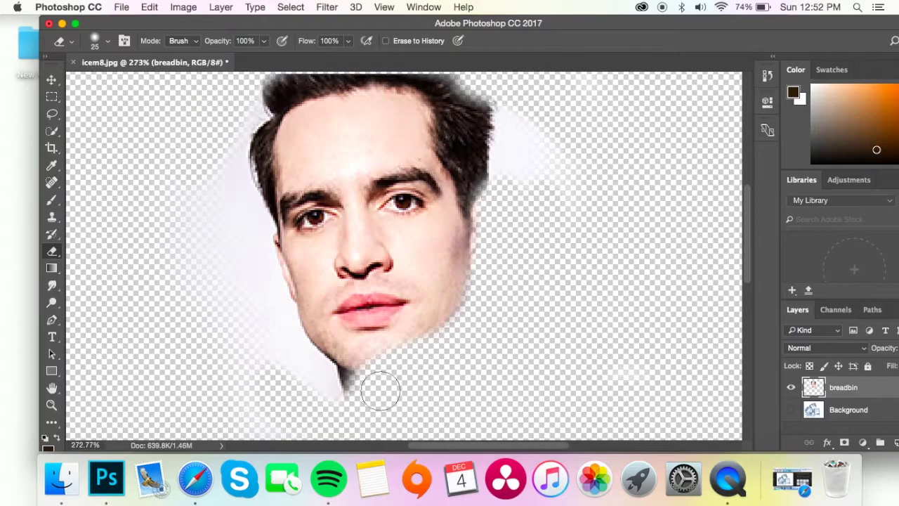
pyautogui.moveTo(381, 391); pyautogui.dragTo(492, 105)
pyautogui.scroll(3, 501, 187)
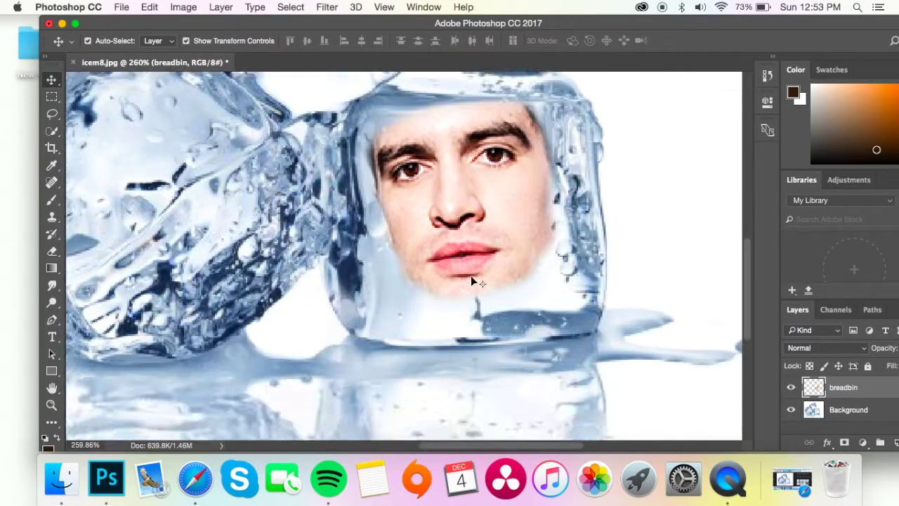
# Move the face over the right ice cube at 60% opacity, make it black and white, and reposition it
pyautogui.moveTo(472, 281); pyautogui.dragTo(471, 360)
pyautogui.press('6')
pyautogui.click(183, 7)
pyautogui.click(346, 138)
pyautogui.click(700, 76)
pyautogui.press('super+b')
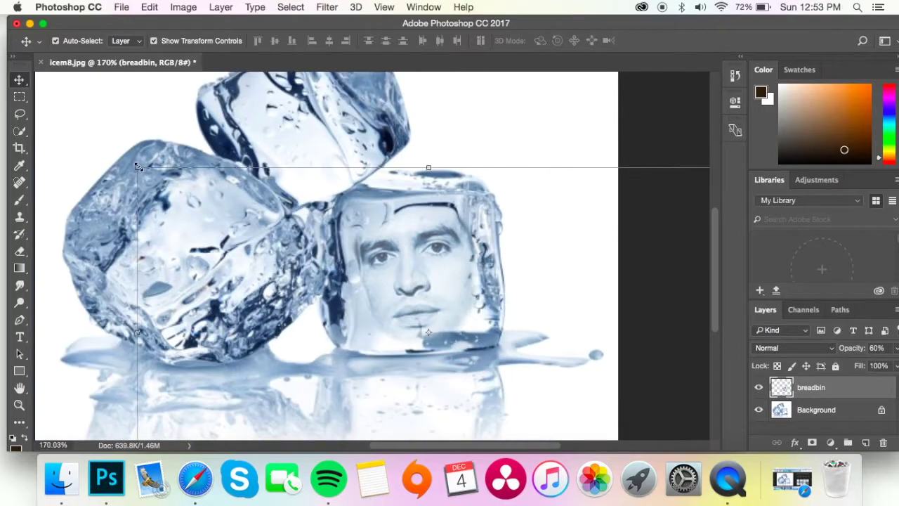
pyautogui.hotkey('ctrl', 't')
pyautogui.moveTo(390, 249); pyautogui.dragTo(396, 251)
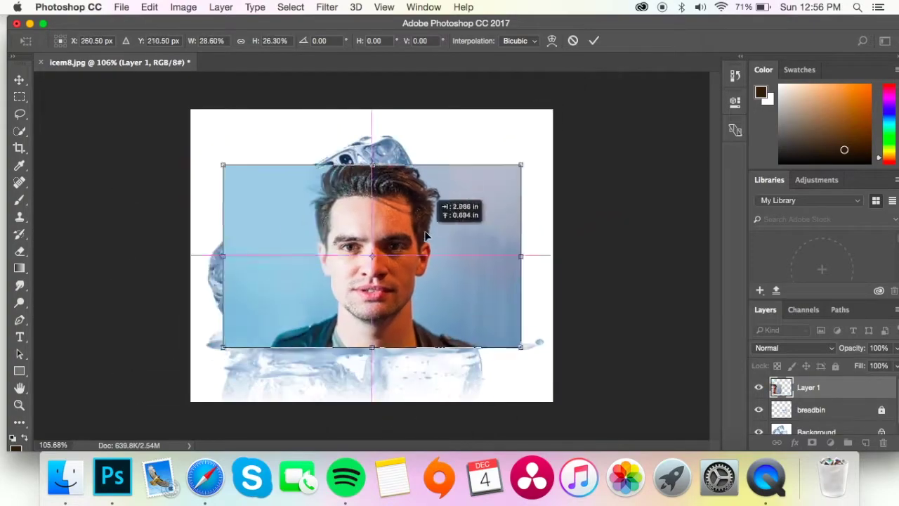
# Scale down the second portrait and erase its blue background, right-side hair and blue fringe
pyautogui.moveTo(546, 104); pyautogui.dragTo(512, 161)
pyautogui.press('Return')
pyautogui.press('super+0')
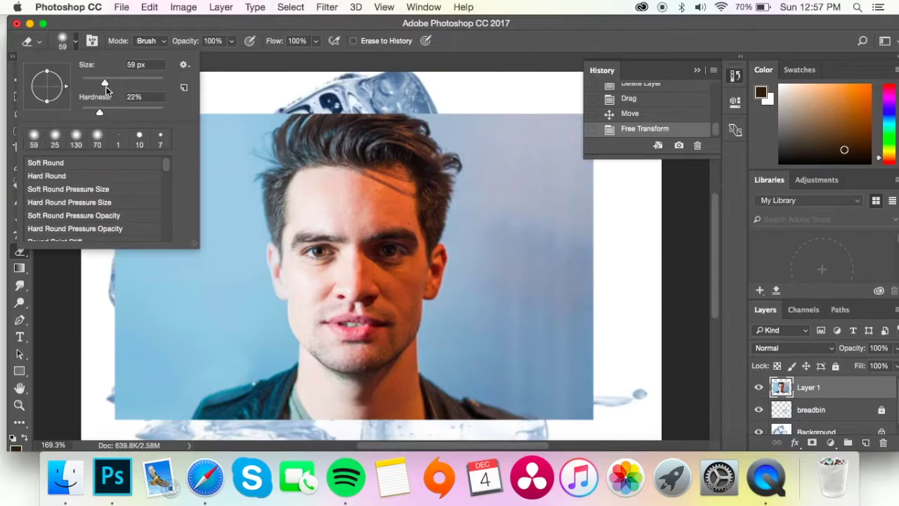
pyautogui.moveTo(106, 83); pyautogui.dragTo(110, 82)
pyautogui.moveTo(133, 211)
pyautogui.mouseDown()
pyautogui.moveTo(210, 408)
pyautogui.moveTo(554, 323)
pyautogui.moveTo(568, 177)
pyautogui.moveTo(209, 304)
pyautogui.mouseUp()
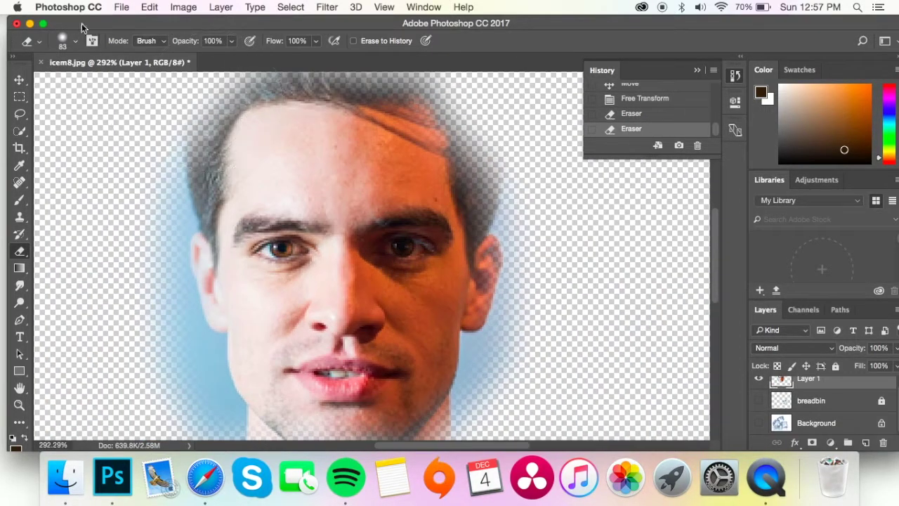
pyautogui.click(70, 41)
pyautogui.moveTo(335, 123); pyautogui.dragTo(491, 211)
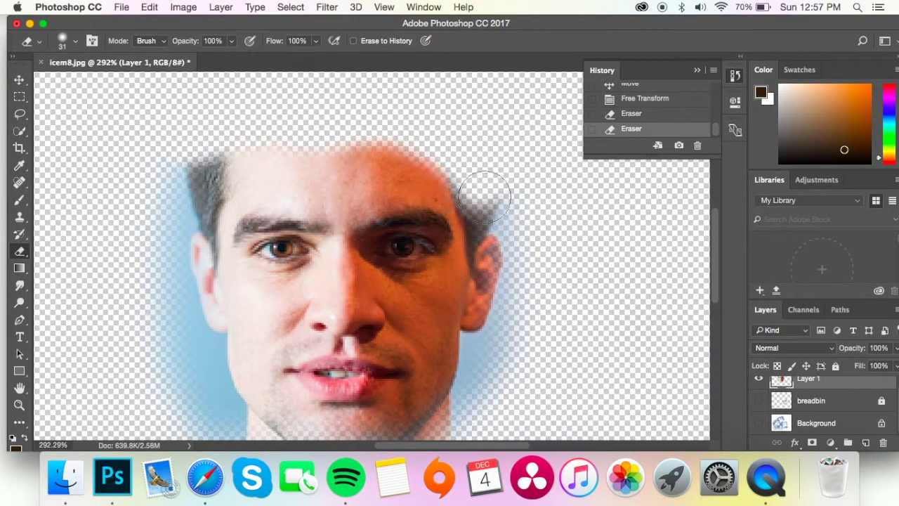
pyautogui.scroll(-3, 524, 260)
pyautogui.moveTo(214, 319); pyautogui.dragTo(186, 162)
pyautogui.scroll(4, 267, 158)
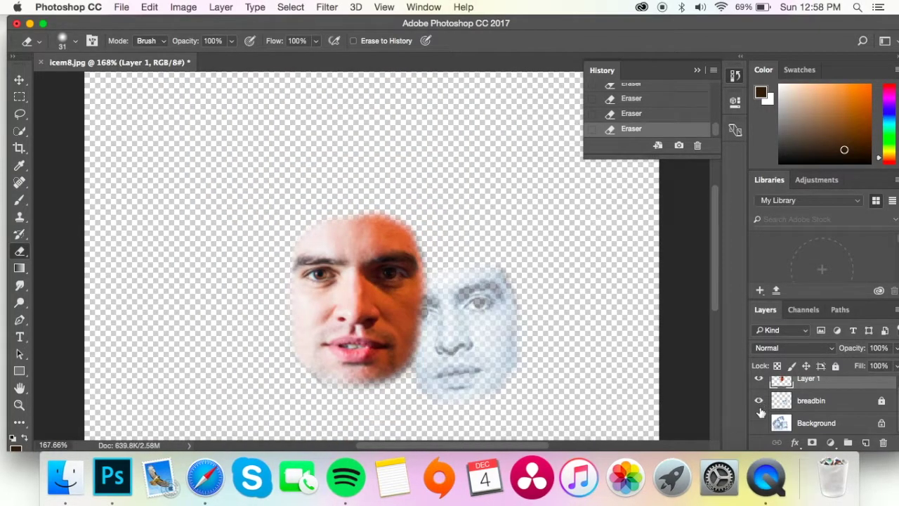
# Move the face onto the top ice cube, rotating it about -18.49° and shrinking it to fit
pyautogui.press('v')
pyautogui.moveTo(390, 294); pyautogui.dragTo(396, 190)
pyautogui.moveTo(625, 295)
pyautogui.mouseDown()
pyautogui.moveTo(432, 224)
pyautogui.moveTo(544, 289)
pyautogui.moveTo(546, 276)
pyautogui.moveTo(462, 187)
pyautogui.mouseUp()
pyautogui.scroll(3, 462, 192)
pyautogui.moveTo(566, 277); pyautogui.dragTo(392, 295)
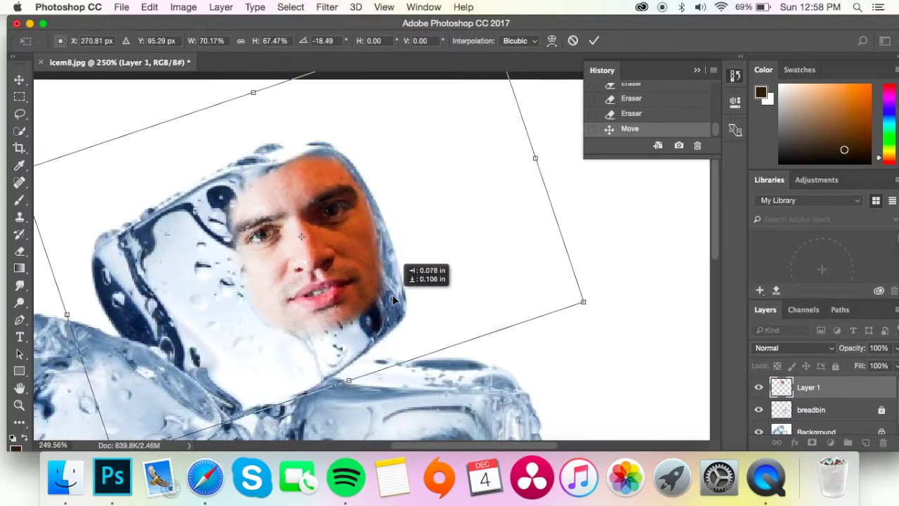
pyautogui.scroll(3, 392, 295)
# Make Layer 1's face black and white and tint it with Color Balance Cyan -38, Blue +58
pyautogui.click(183, 7)
pyautogui.press('Return')
pyautogui.click(182, 7)
pyautogui.click(351, 133)
pyautogui.press('Return')
pyautogui.click(182, 7)
pyautogui.click(351, 119)
pyautogui.moveTo(668, 141); pyautogui.dragTo(634, 142)
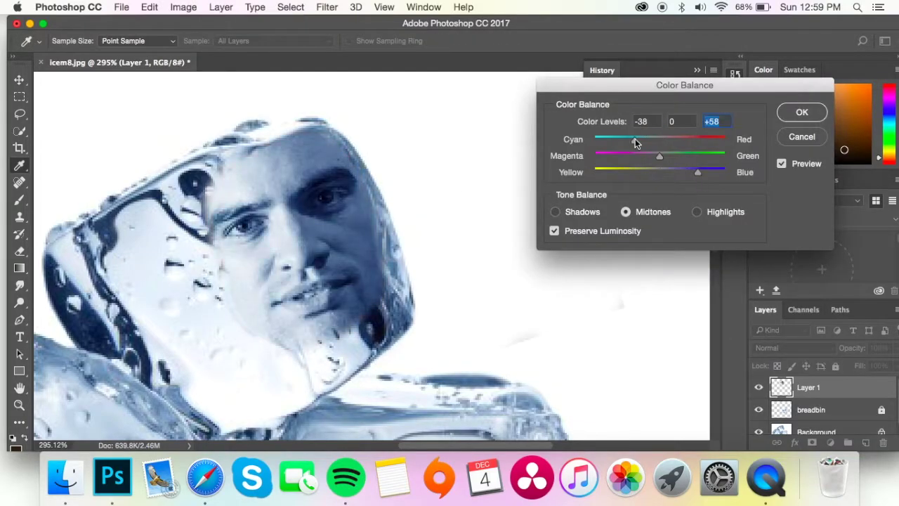
pyautogui.press('Return')
pyautogui.scroll(3, 372, 253)
# Sample the light ice blue and paint over stray pixels around the top-cube face
pyautogui.press('i')
pyautogui.scroll(3, 334, 370)
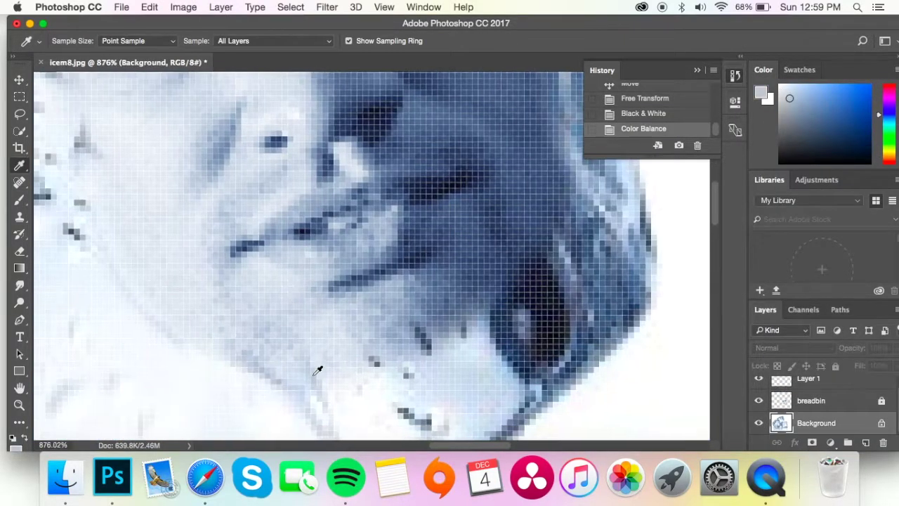
pyautogui.click(358, 382)
pyautogui.click(20, 200)
pyautogui.moveTo(183, 91); pyautogui.dragTo(295, 186)
pyautogui.scroll(3, 265, 173)
pyautogui.click(264, 174)
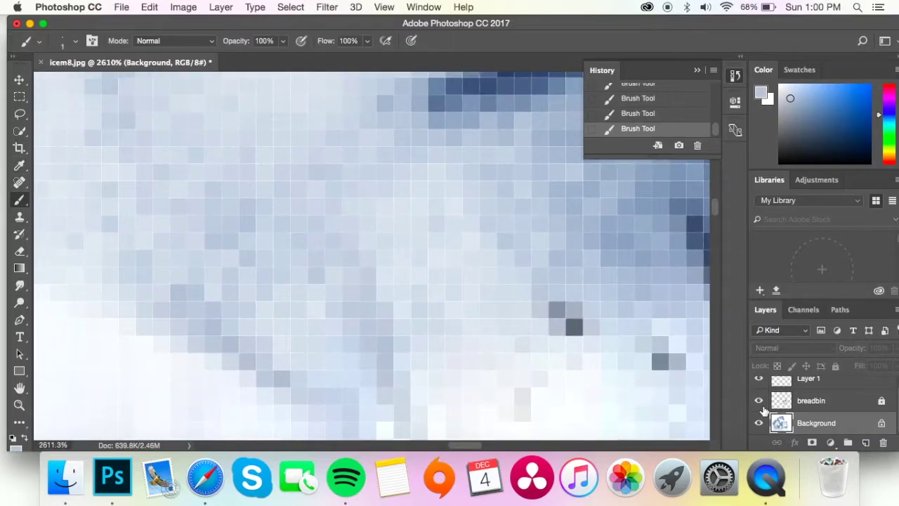
# Delete the Brush Tool states from the History panel
pyautogui.scroll(-3, 374, 300)
pyautogui.scroll(-2, 375, 300)
pyautogui.scroll(-1, 299, 109)
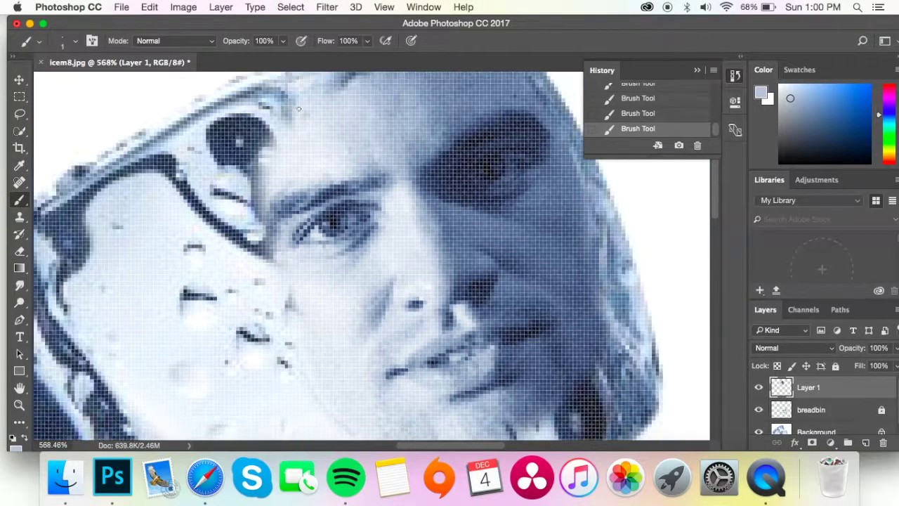
pyautogui.scroll(-1, 403, 270)
pyautogui.scroll(-1, 404, 269)
pyautogui.click(697, 144)
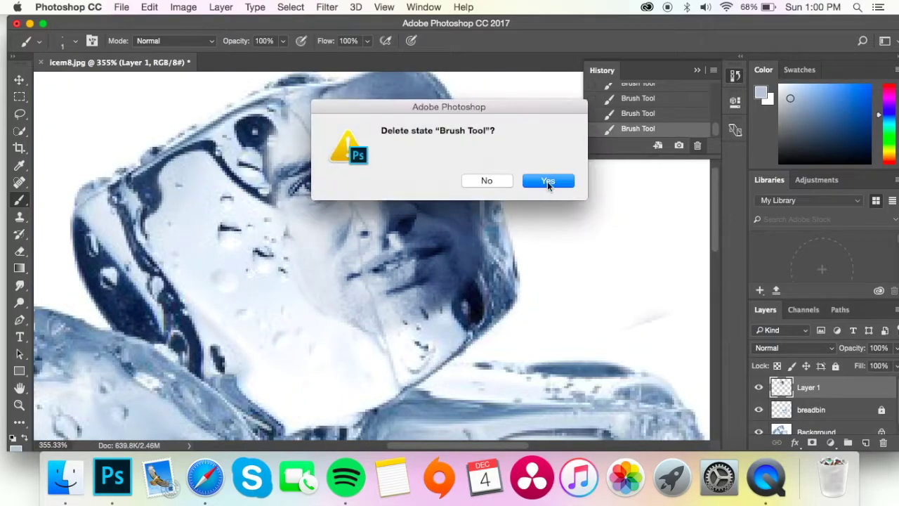
pyautogui.click(547, 181)
pyautogui.click(668, 115)
pyautogui.click(697, 145)
pyautogui.click(556, 183)
pyautogui.press('l')
pyautogui.scroll(2, 255, 190)
# Lasso the lighter side of the face, then cancel Brightness/Contrast and clear the selection
pyautogui.moveTo(295, 141); pyautogui.dragTo(215, 366)
pyautogui.scroll(-2, 307, 88)
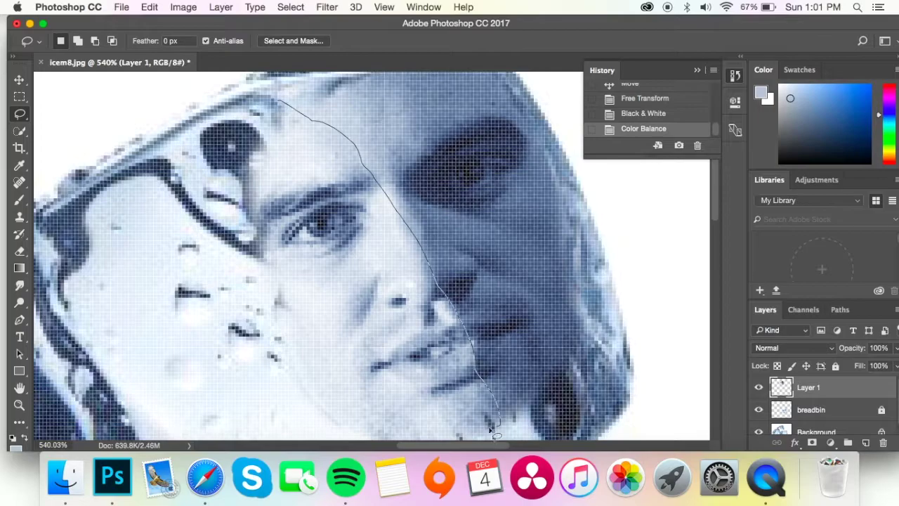
pyautogui.click(184, 7)
pyautogui.click(309, 40)
pyautogui.press('Escape')
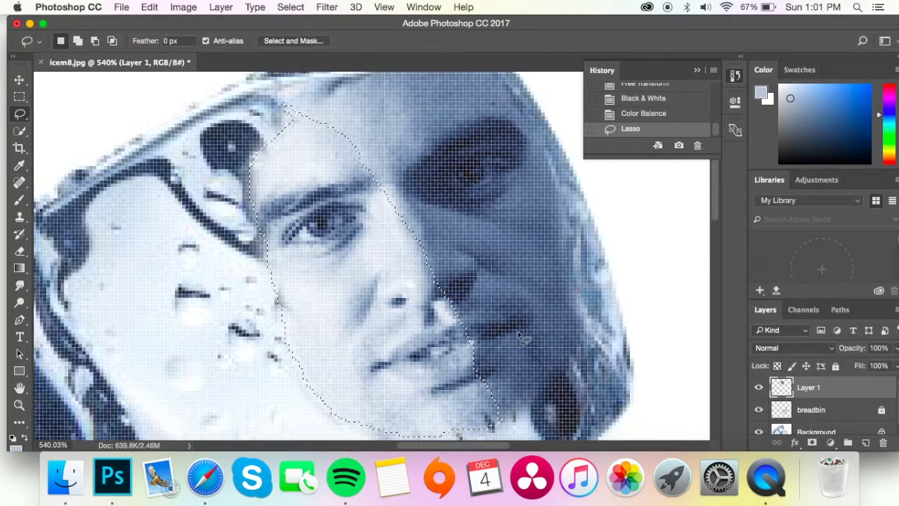
pyautogui.hotkey('ctrl', 'd')
pyautogui.scroll(-1, 423, 236)
pyautogui.scroll(-5, 450, 241)
# Rotate Layer 1's face about -10° to match the top cube's tilt and commit it
pyautogui.moveTo(576, 383); pyautogui.dragTo(592, 341)
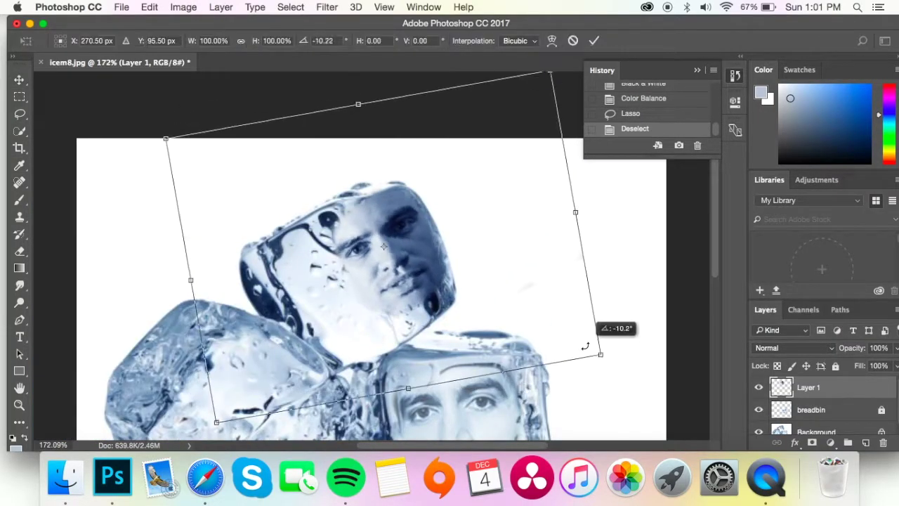
pyautogui.moveTo(456, 239); pyautogui.dragTo(411, 303)
pyautogui.press('Return')
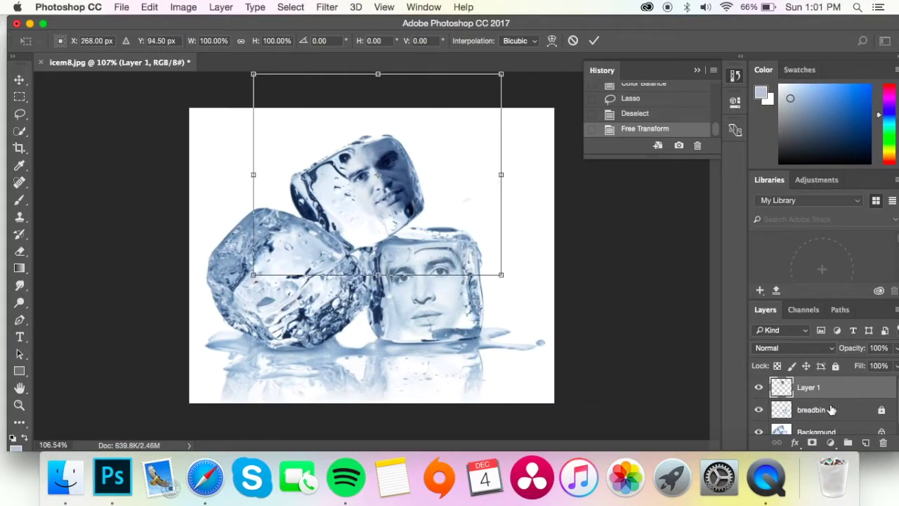
pyautogui.click(831, 409)
pyautogui.scroll(3, 458, 309)
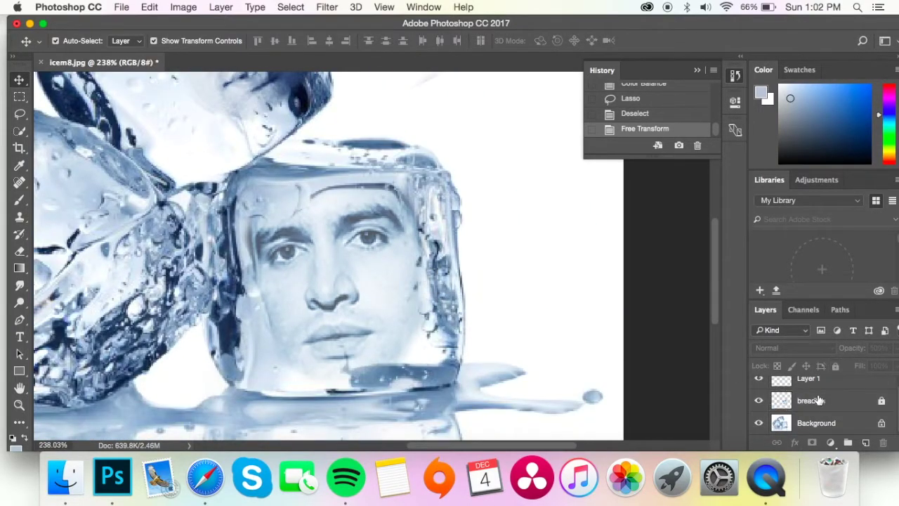
# Rotate the breadbin face layer with Free Transform and commit it
pyautogui.scroll(-3, 464, 240)
pyautogui.hotkey('ctrl', 't')
pyautogui.moveTo(679, 203); pyautogui.dragTo(573, 304)
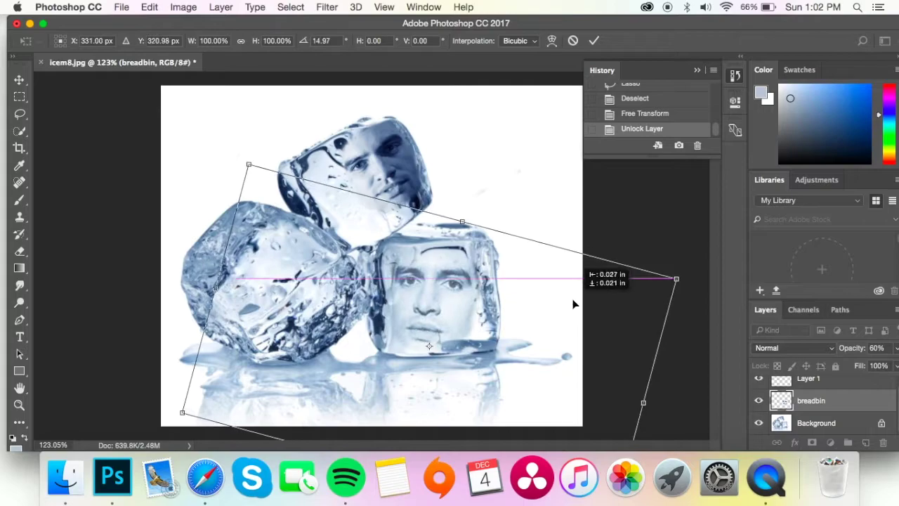
pyautogui.press('Return')
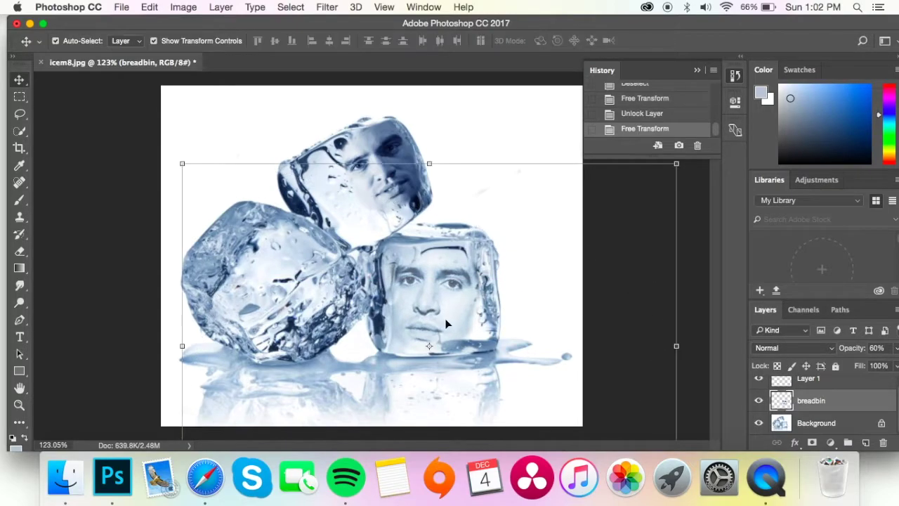
pyautogui.moveTo(544, 251); pyautogui.dragTo(538, 286)
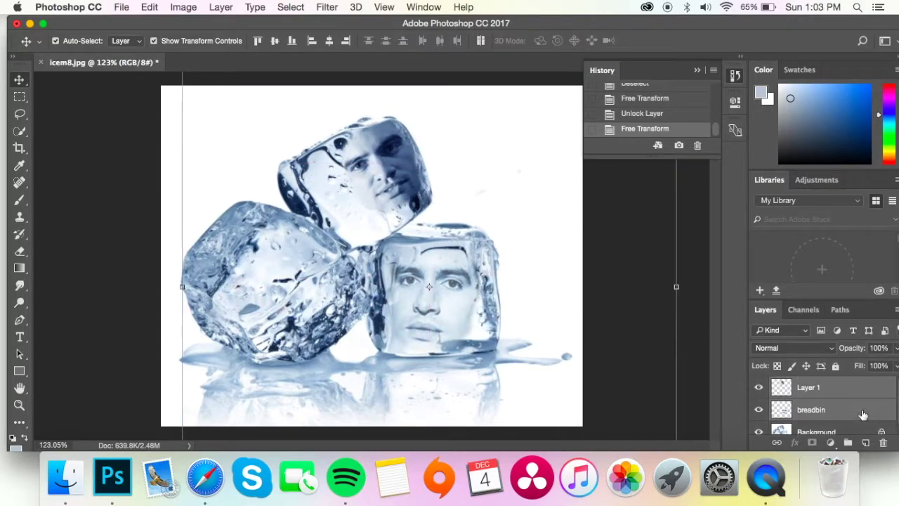
# Duplicate the breadbin layer, lock Layer 1 and breadbin, and move the copy downward
pyautogui.rightClick(814, 409)
pyautogui.click(674, 50)
pyautogui.press('Return')
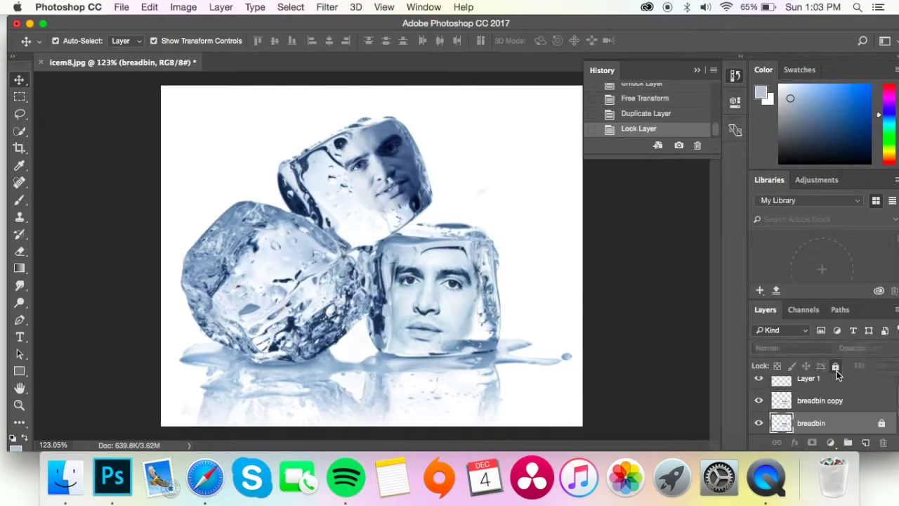
pyautogui.click(837, 366)
pyautogui.click(501, 287)
pyautogui.moveTo(572, 355)
pyautogui.mouseDown()
pyautogui.moveTo(425, 366)
pyautogui.moveTo(461, 324)
pyautogui.mouseUp()
# Flip the breadbin copy below the cube as a reflection, brighten it to 36, and set 70% opacity
pyautogui.hotkey('ctrl', 't')
pyautogui.moveTo(685, 355)
pyautogui.mouseDown()
pyautogui.moveTo(631, 436)
pyautogui.moveTo(129, 251)
pyautogui.mouseUp()
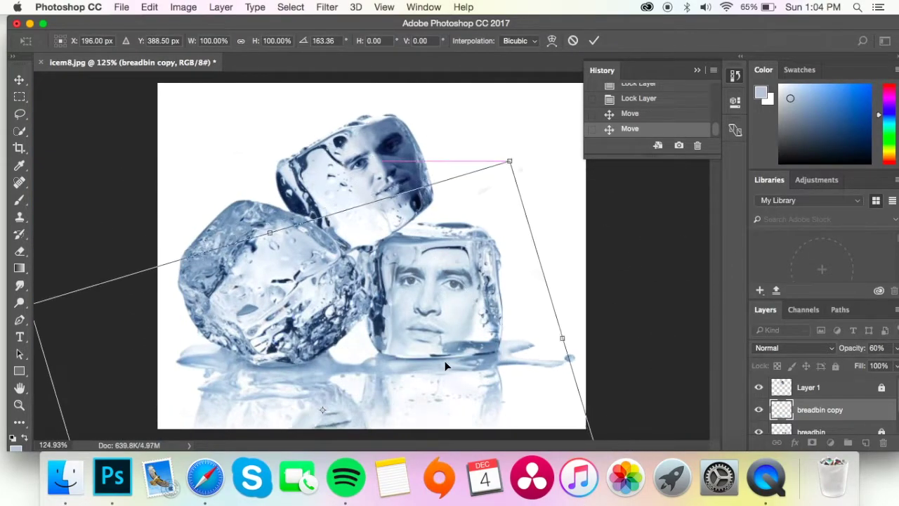
pyautogui.scroll(5, 503, 406)
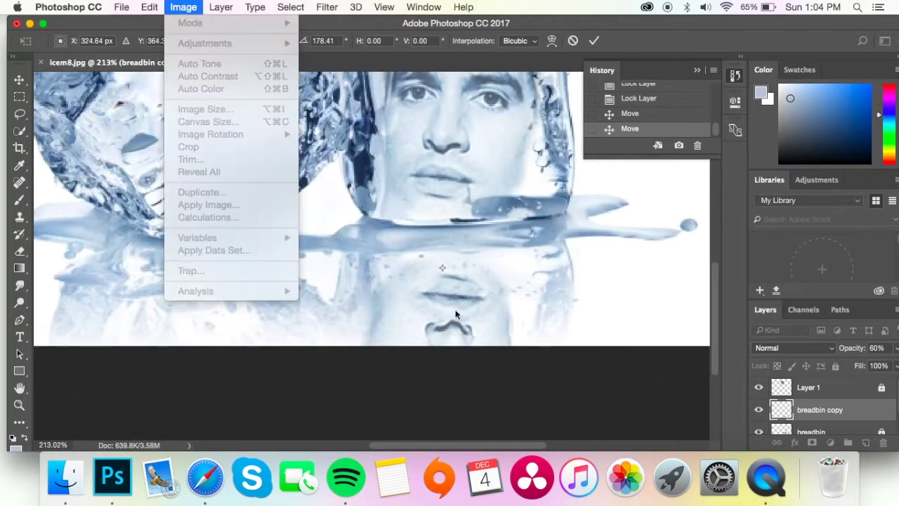
pyautogui.press('Return')
pyautogui.click(19, 251)
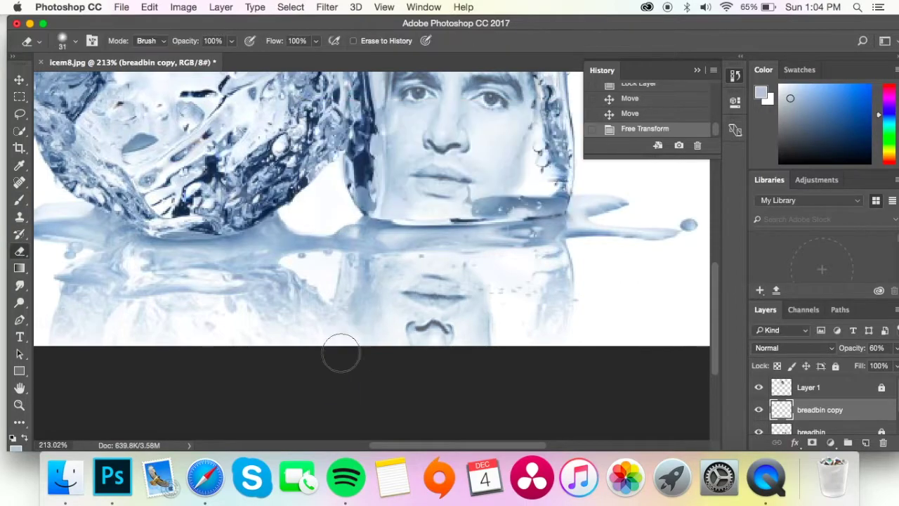
pyautogui.click(182, 7)
pyautogui.click(361, 40)
pyautogui.moveTo(681, 307); pyautogui.dragTo(697, 315)
pyautogui.click(788, 299)
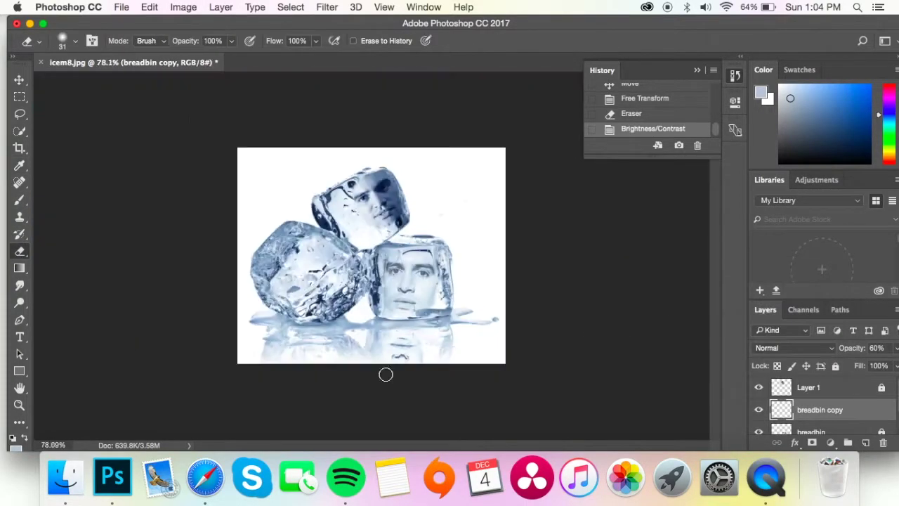
pyautogui.moveTo(864, 349); pyautogui.dragTo(856, 351)
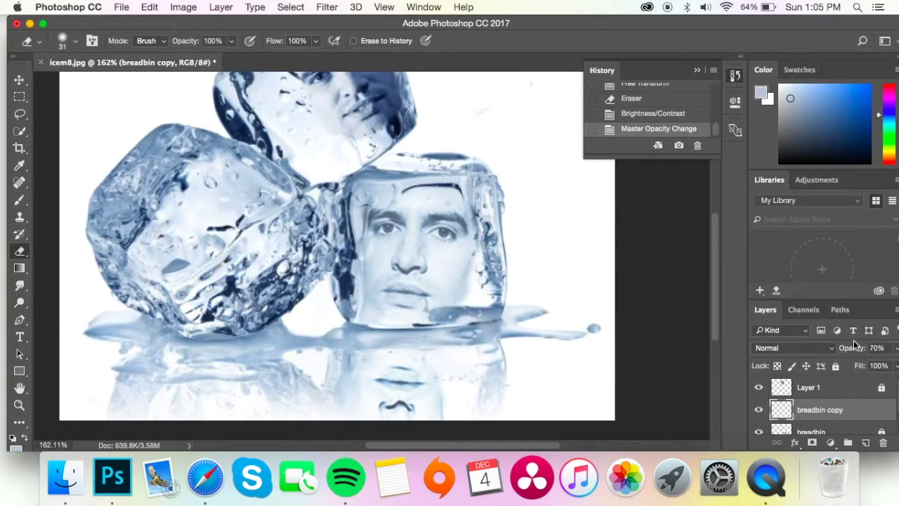
# Find a portrait photo in Safari's image search and drag it into the ice-cube document
pyautogui.scroll(-3, 414, 379)
pyautogui.scroll(-2, 445, 386)
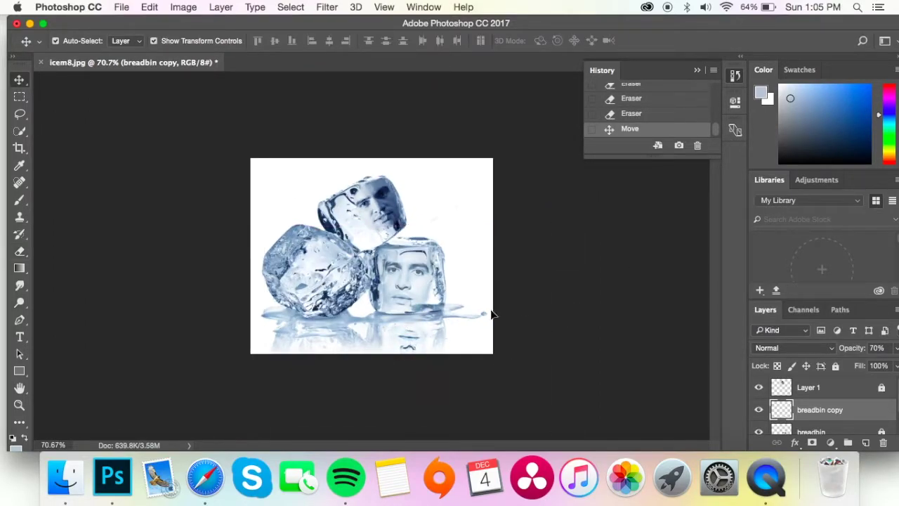
pyautogui.click(204, 478)
pyautogui.scroll(2, 480, 253)
pyautogui.scroll(-5, 480, 253)
pyautogui.scroll(-5, 481, 253)
pyautogui.click(481, 256)
pyautogui.moveTo(281, 28); pyautogui.dragTo(515, 38)
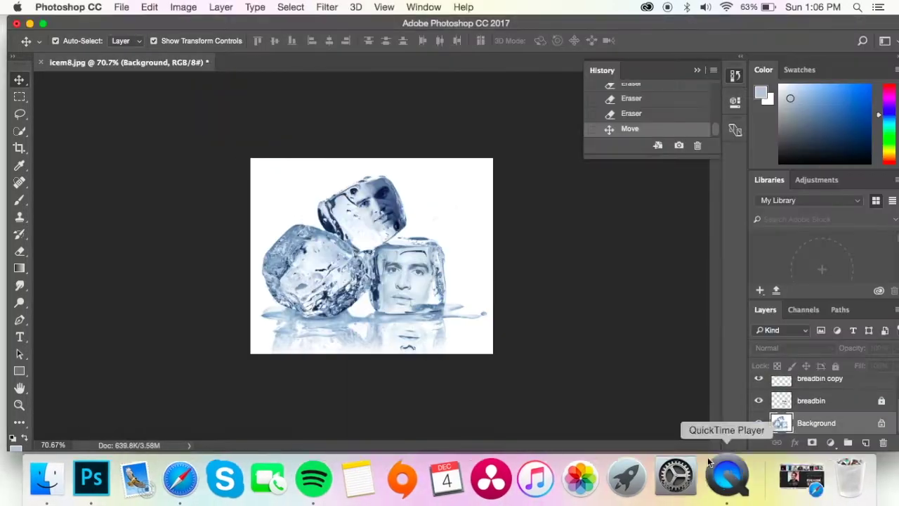
pyautogui.moveTo(556, 307); pyautogui.dragTo(286, 288)
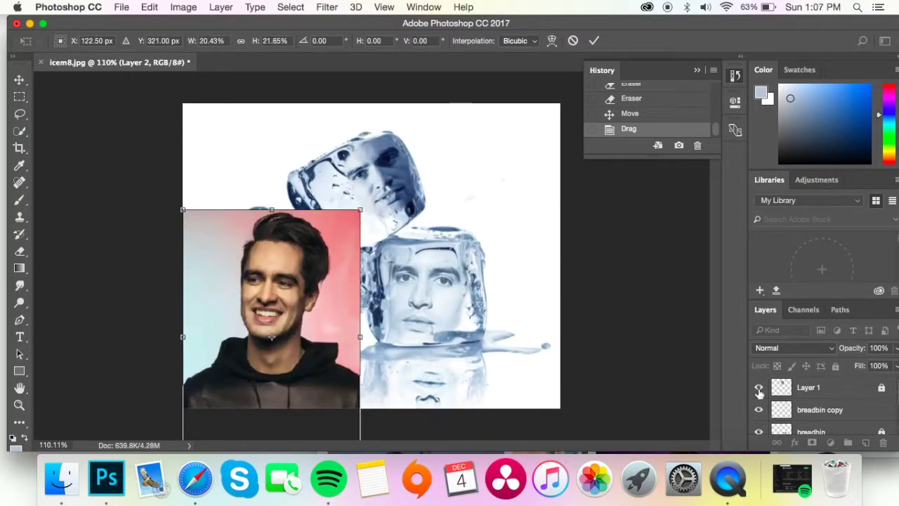
# Move the new portrait left and erase its pink background and edges around the face with a smaller soft eraser
pyautogui.moveTo(419, 374); pyautogui.dragTo(195, 248)
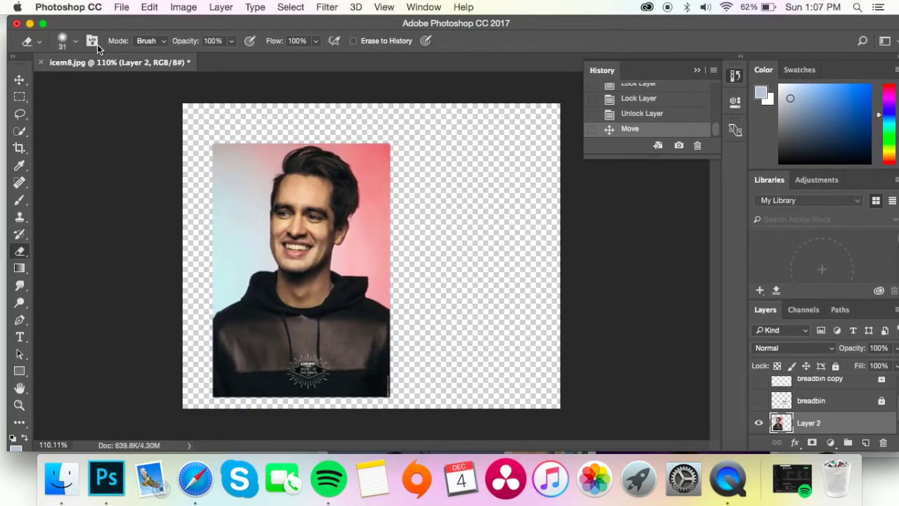
pyautogui.moveTo(232, 184); pyautogui.dragTo(248, 132)
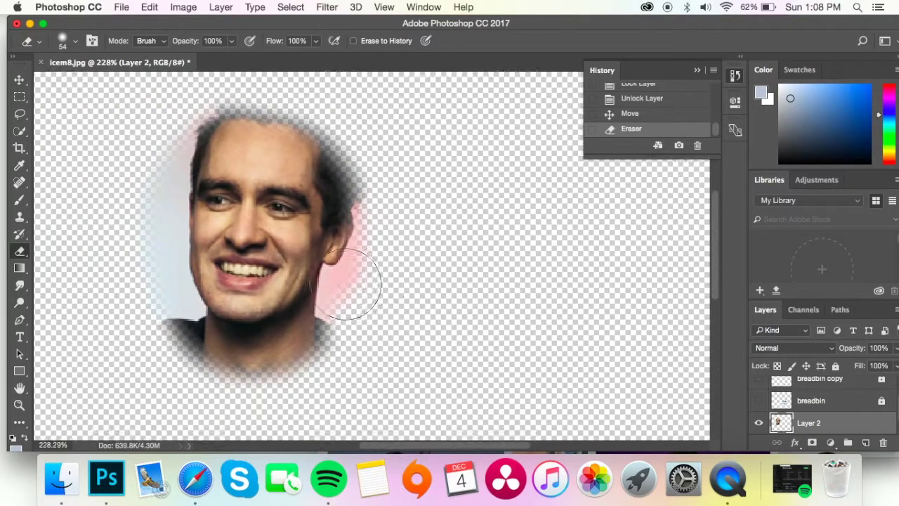
pyautogui.moveTo(351, 281)
pyautogui.mouseDown()
pyautogui.moveTo(175, 320)
pyautogui.moveTo(351, 171)
pyautogui.moveTo(283, 249)
pyautogui.mouseUp()
pyautogui.rightClick(283, 249)
pyautogui.click(697, 145)
pyautogui.click(485, 181)
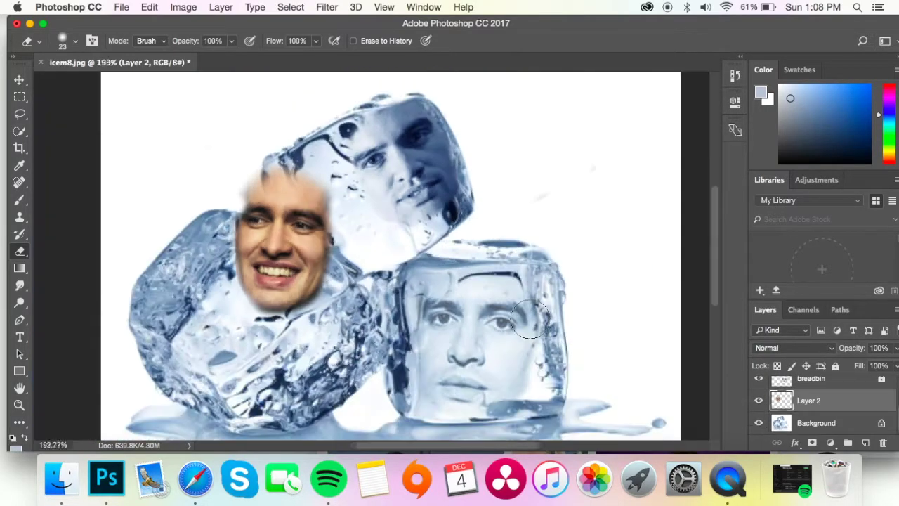
# Rotate Layer 2's face into the left cube, make it black and white, and tint it +44 blue
pyautogui.moveTo(345, 186); pyautogui.dragTo(409, 232)
pyautogui.press('Return')
pyautogui.press('alt+shift+super+b')
pyautogui.press('Return')
pyautogui.click(183, 7)
pyautogui.press('super+b')
pyautogui.moveTo(659, 172); pyautogui.dragTo(689, 178)
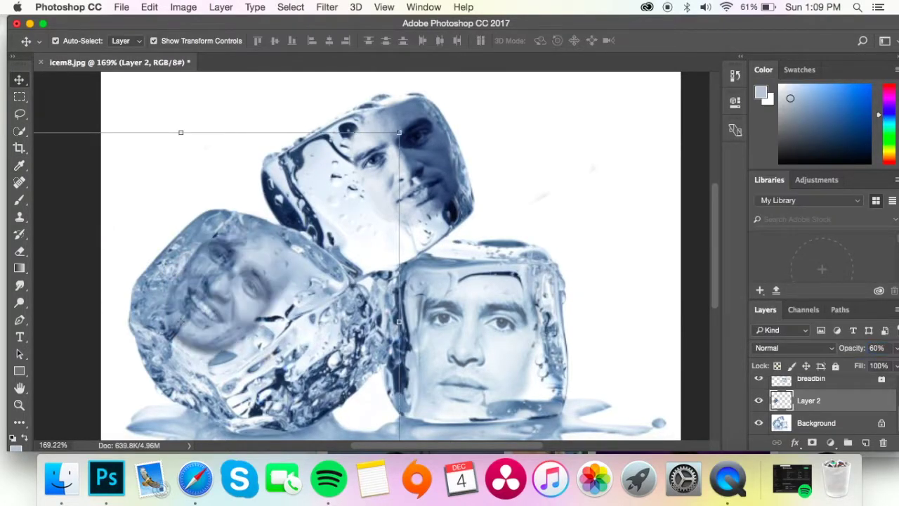
# Set Layer 2's opacity to 70% and Layer 1's opacity to 80%
pyautogui.press('Return')
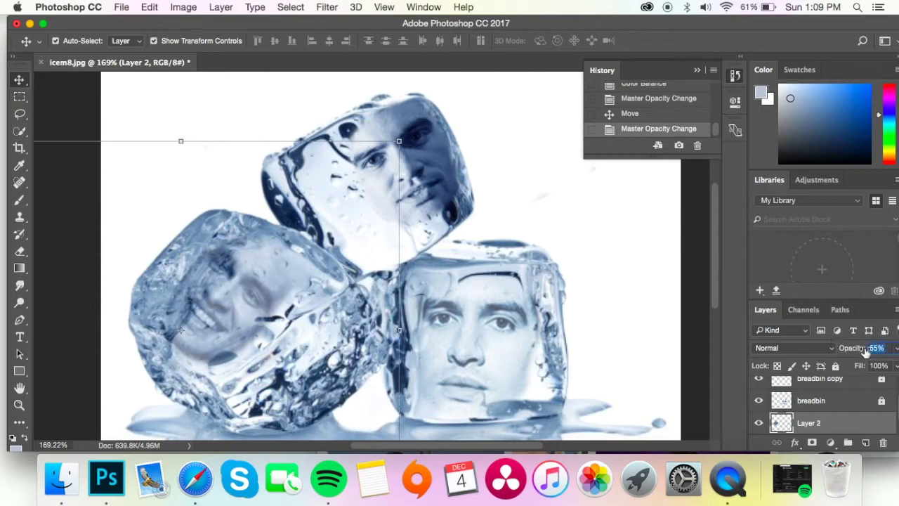
pyautogui.write('70')
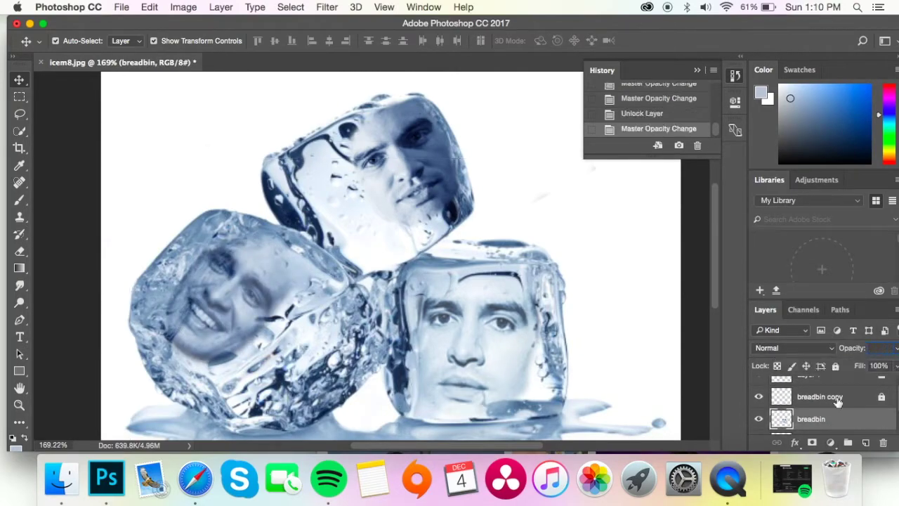
pyautogui.click(838, 399)
pyautogui.write('80')
pyautogui.scroll(-3, 634, 357)
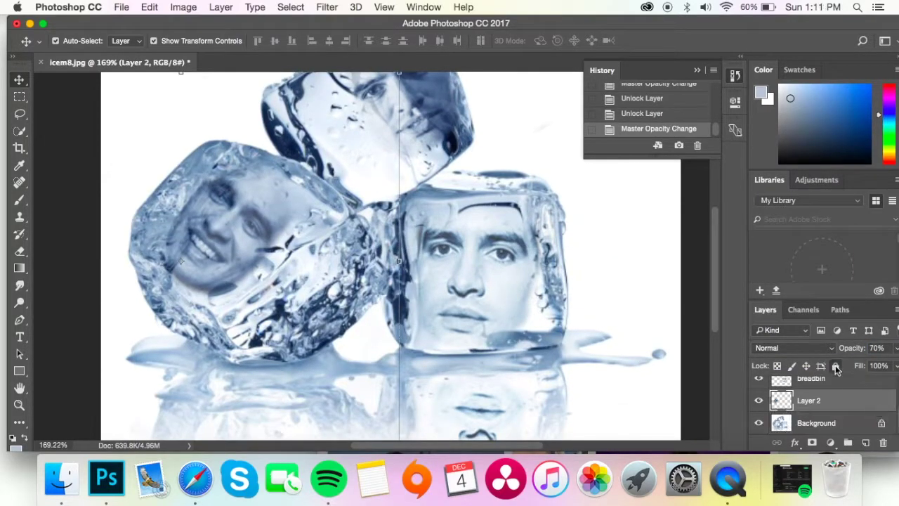
# Duplicate the left-face layer as reflectionoleft and flip it upside down below the left cube
pyautogui.rightClick(823, 404)
pyautogui.click(798, 281)
pyautogui.rightClick(818, 409)
pyautogui.click(657, 304)
pyautogui.write('reflectionleft')
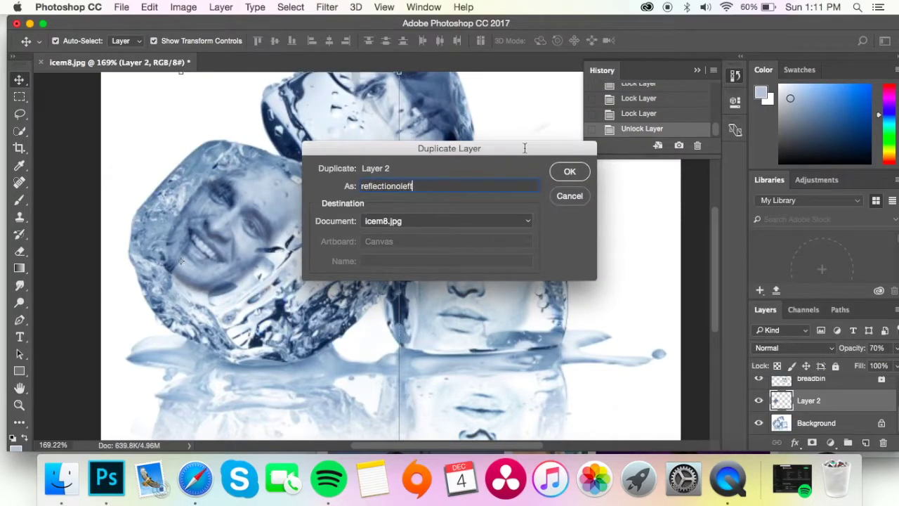
pyautogui.press('Return')
pyautogui.moveTo(231, 267); pyautogui.dragTo(269, 368)
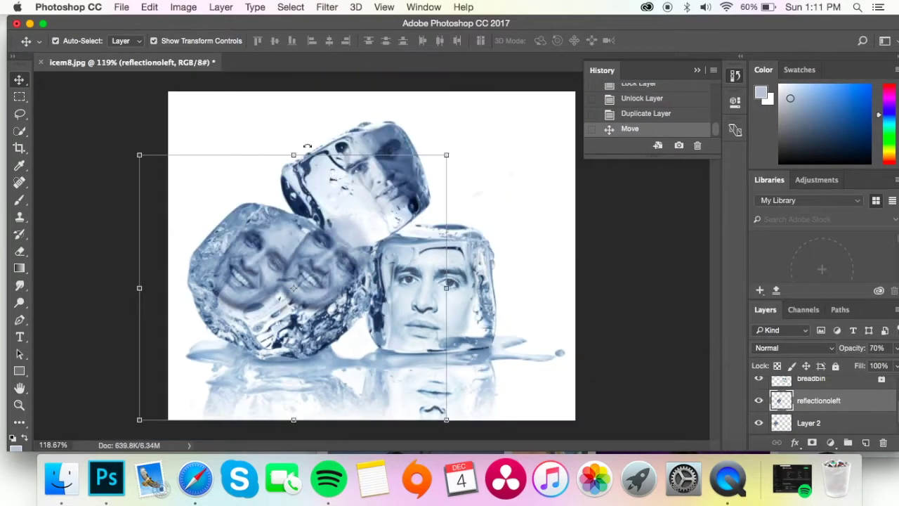
pyautogui.moveTo(294, 274); pyautogui.dragTo(356, 442)
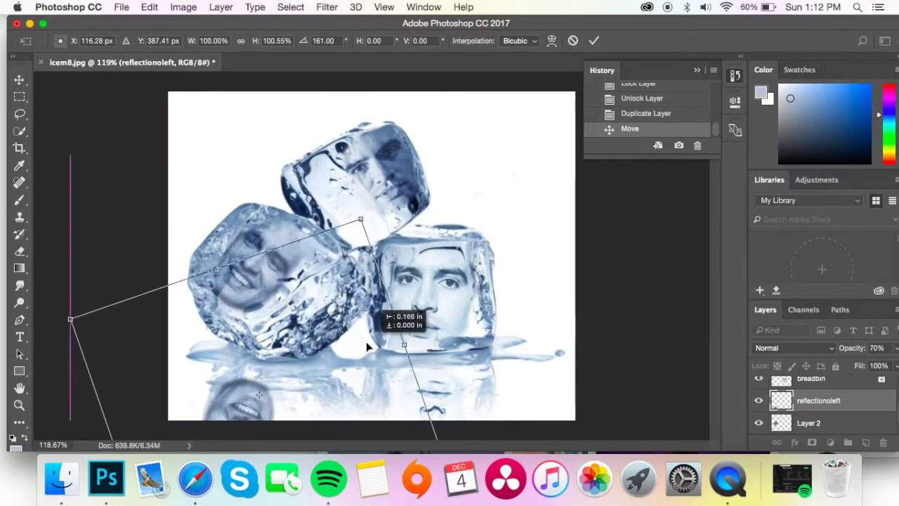
pyautogui.hotkey('ctrl', '+')
pyautogui.press('Return')
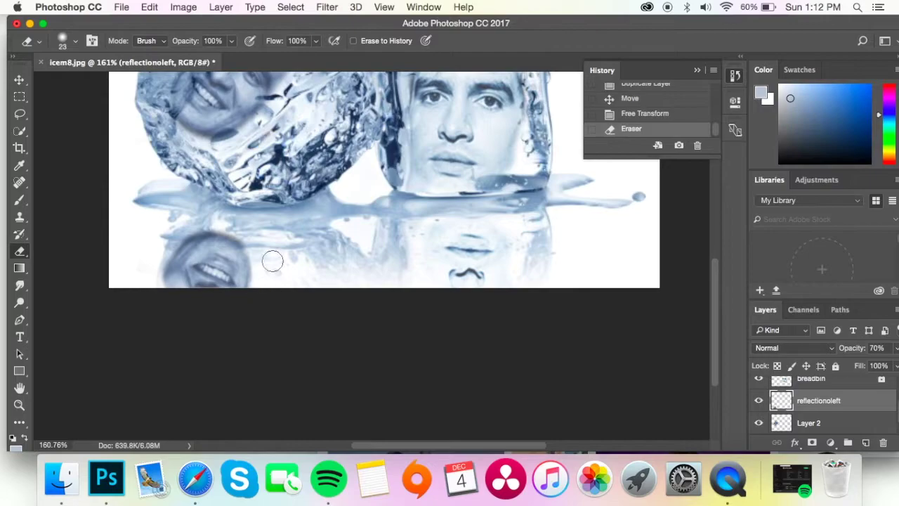
# Erase stray parts of the reflection and brighten it with Brightness/Contrast
pyautogui.click(272, 262)
pyautogui.click(183, 7)
pyautogui.click(351, 39)
pyautogui.click(787, 328)
pyautogui.click(183, 7)
pyautogui.click(337, 98)
pyautogui.click(555, 315)
pyautogui.click(183, 7)
pyautogui.click(344, 124)
pyautogui.click(801, 136)
pyautogui.click(183, 7)
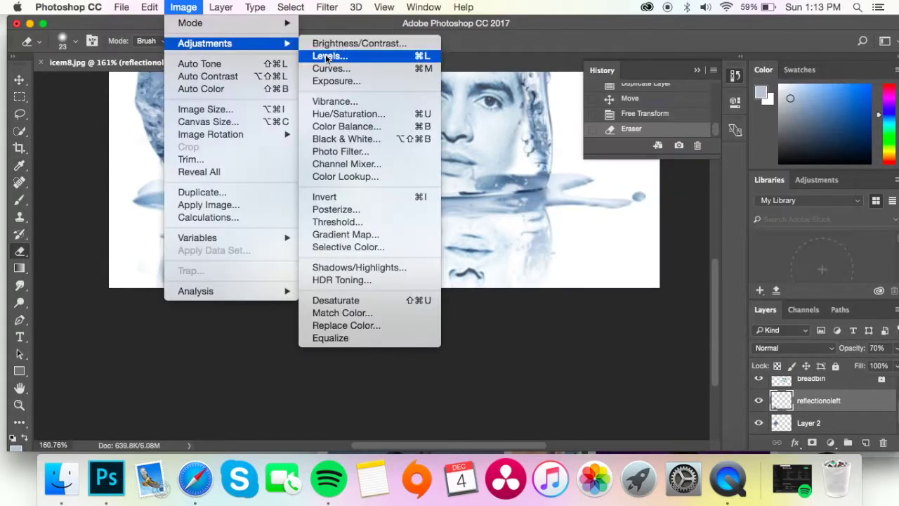
pyautogui.click(351, 40)
pyautogui.click(787, 299)
# Set the reflection layer's opacity to 60%
pyautogui.click(872, 347)
pyautogui.write('60')
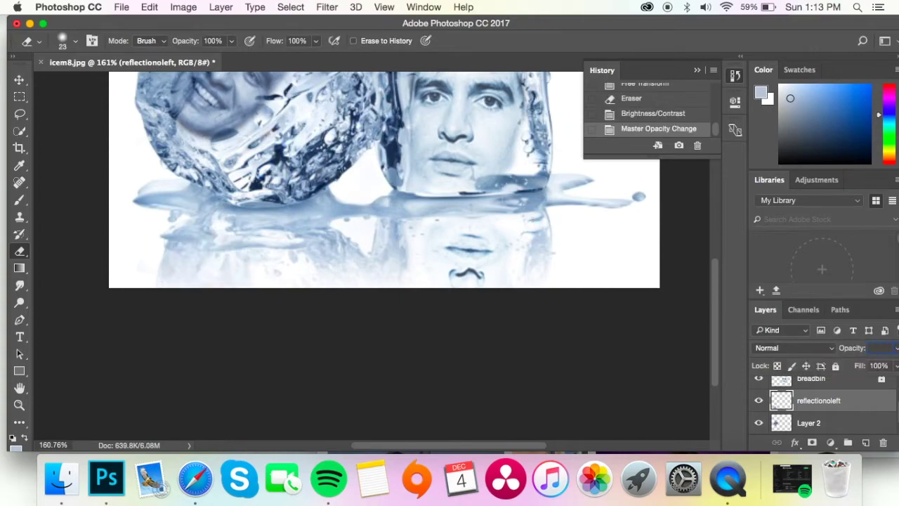
pyautogui.press('super+0')
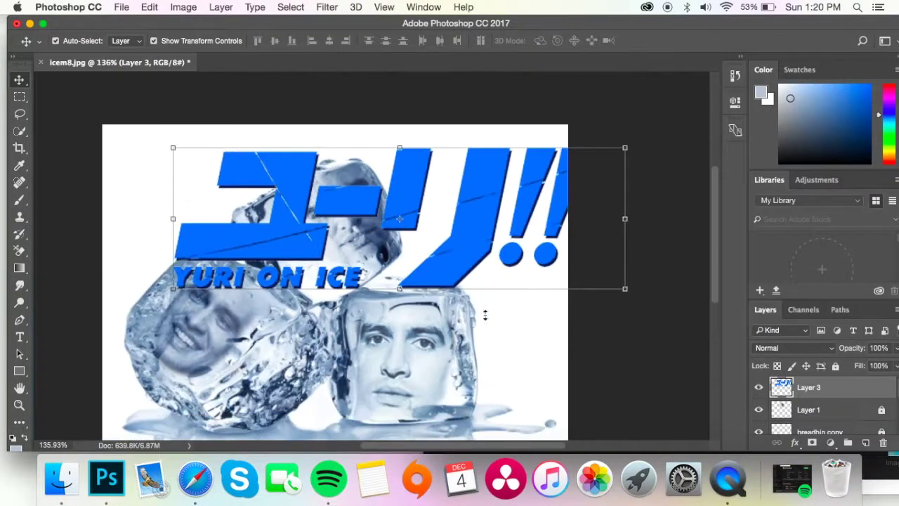
# Scale the blue logo down and move it into the top-left corner
pyautogui.moveTo(469, 201); pyautogui.dragTo(492, 188)
pyautogui.moveTo(421, 203); pyautogui.dragTo(292, 105)
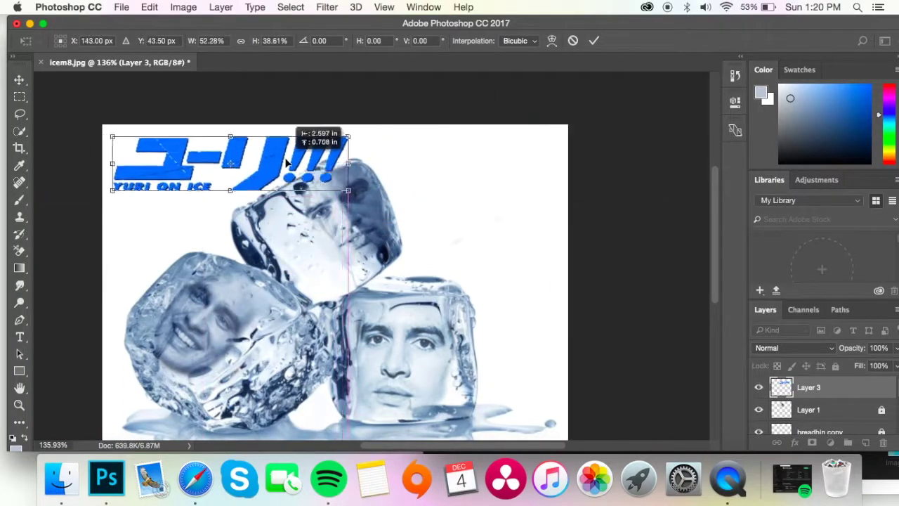
pyautogui.scroll(5, 347, 166)
pyautogui.press('Return')
# Erase part of the I and the stray bits above YU with a slightly larger eraser
pyautogui.click(19, 251)
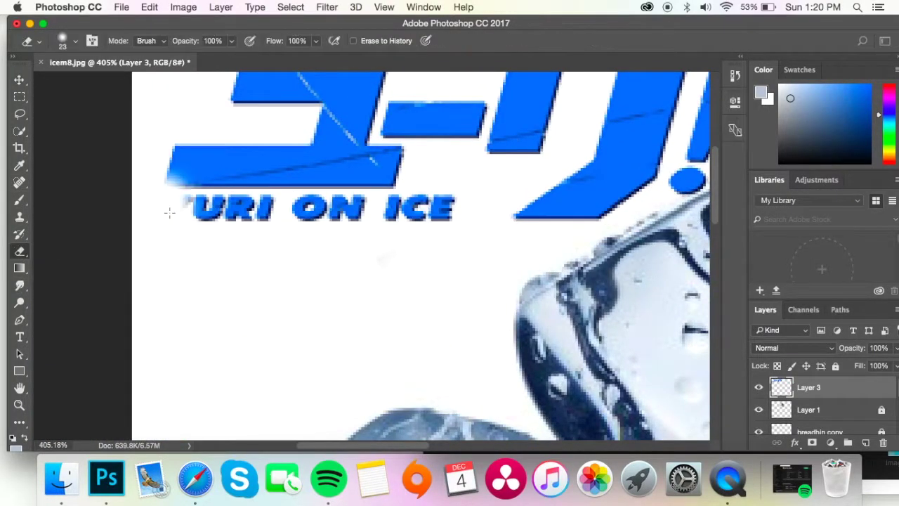
pyautogui.click(734, 75)
pyautogui.click(75, 41)
pyautogui.click(269, 218)
pyautogui.click(75, 41)
pyautogui.click(127, 70)
pyautogui.moveTo(168, 201); pyautogui.dragTo(228, 220)
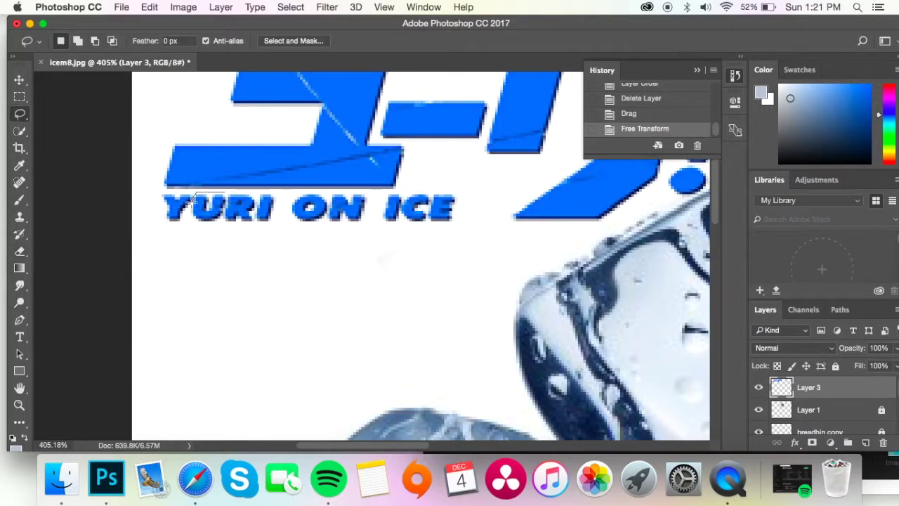
pyautogui.rightClick(835, 390)
# Delete Layer 4, then show it again and select the letters to cut out
pyautogui.click(749, 424)
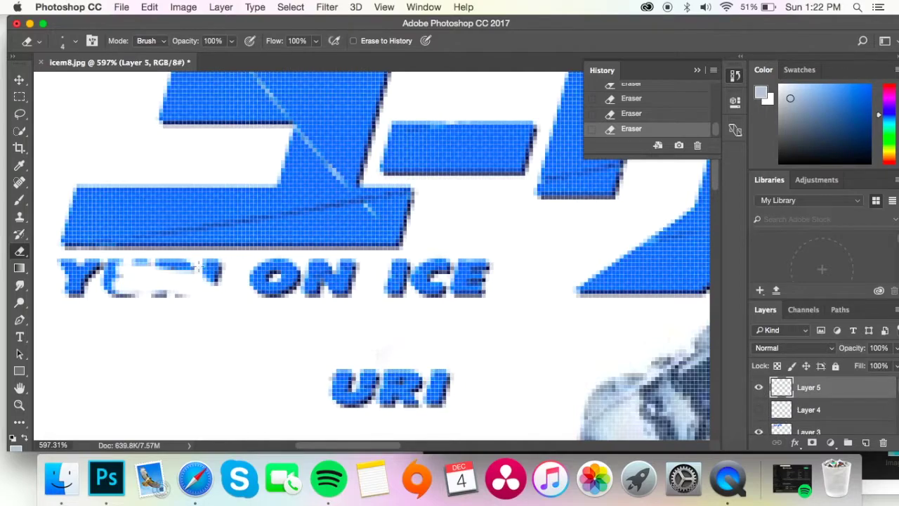
pyautogui.click(758, 409)
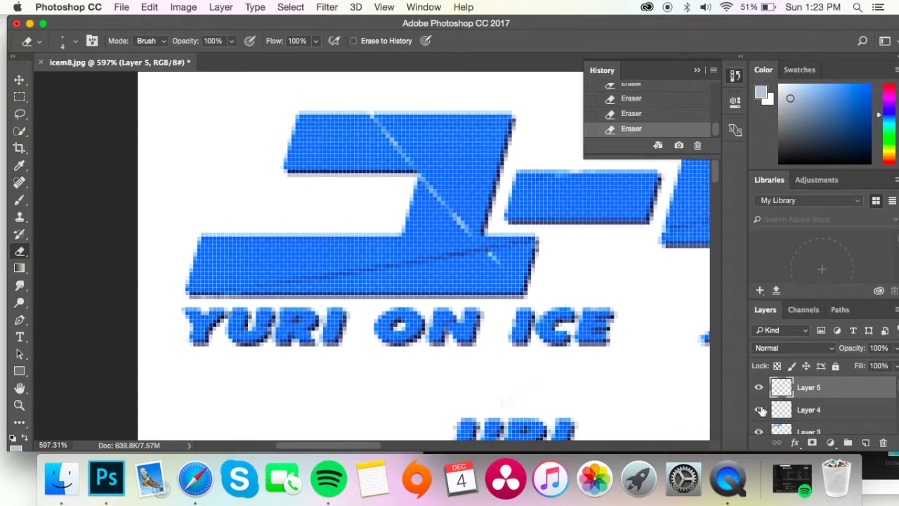
pyautogui.scroll(-3, 239, 236)
pyautogui.moveTo(295, 228); pyautogui.dragTo(312, 298)
pyautogui.rightClick(313, 298)
pyautogui.click(19, 250)
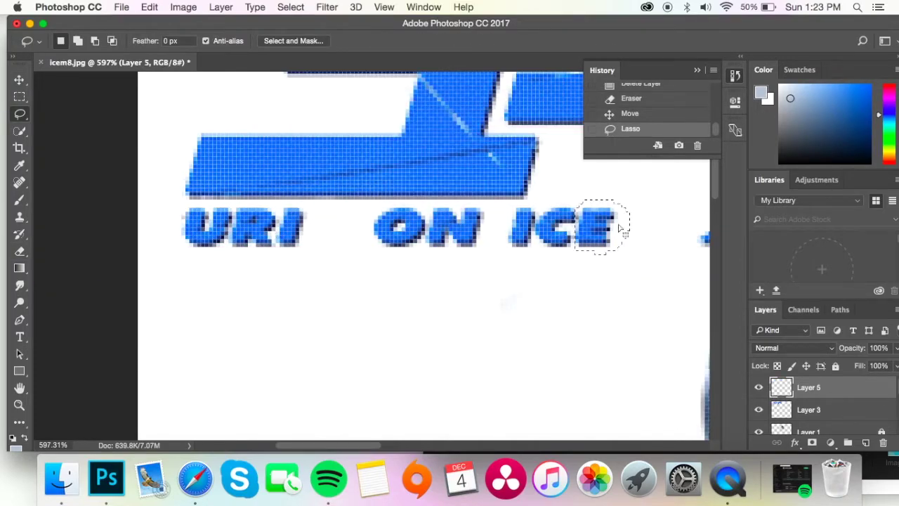
# Move the copied E right after URI so the caption reads URIE ON ICE
pyautogui.moveTo(479, 234); pyautogui.dragTo(319, 233)
pyautogui.scroll(-2, 427, 305)
pyautogui.scroll(3, 322, 226)
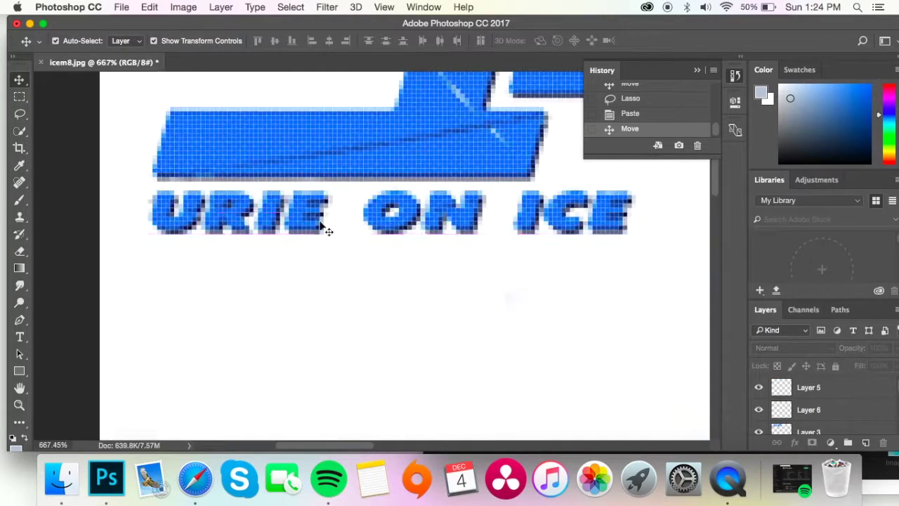
pyautogui.scroll(2, 253, 217)
pyautogui.scroll(-5, 279, 257)
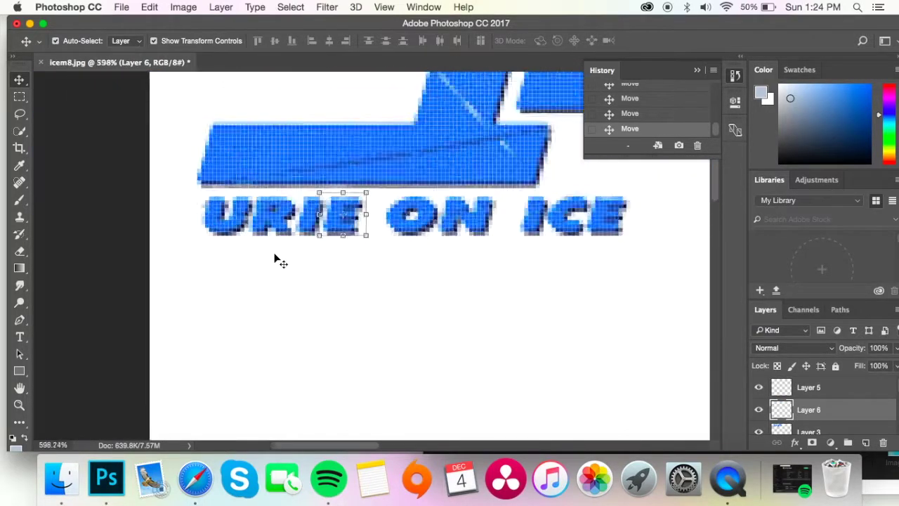
pyautogui.scroll(-4, 351, 267)
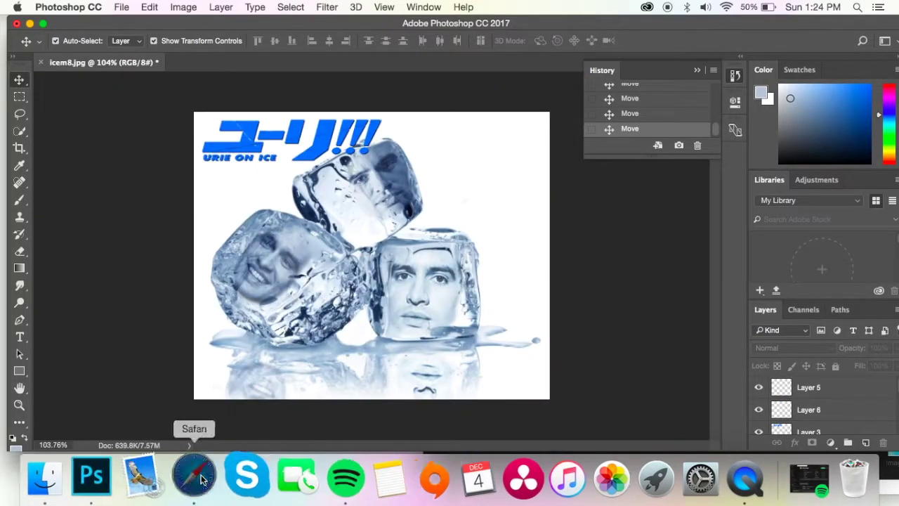
# Search Google Images for 'viktor vkusno', preview the first result, and position the pasted character
pyautogui.click(195, 478)
pyautogui.write('r vkusno')
pyautogui.press('Return')
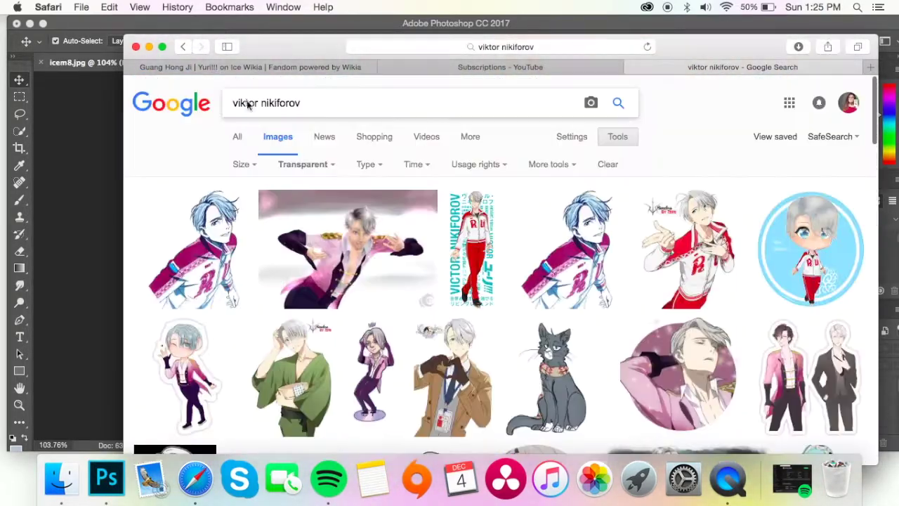
pyautogui.click(200, 46)
pyautogui.click(196, 229)
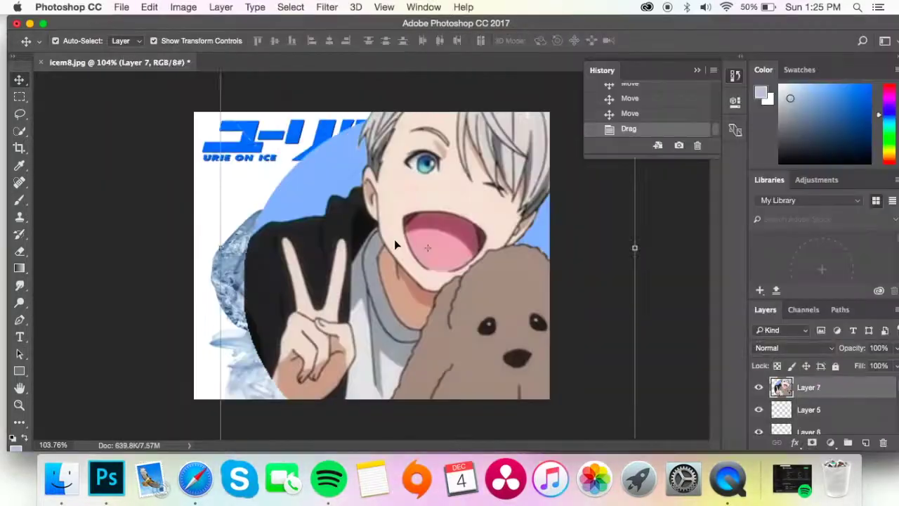
pyautogui.moveTo(394, 244); pyautogui.dragTo(295, 281)
pyautogui.hotkey('ctrl', 't')
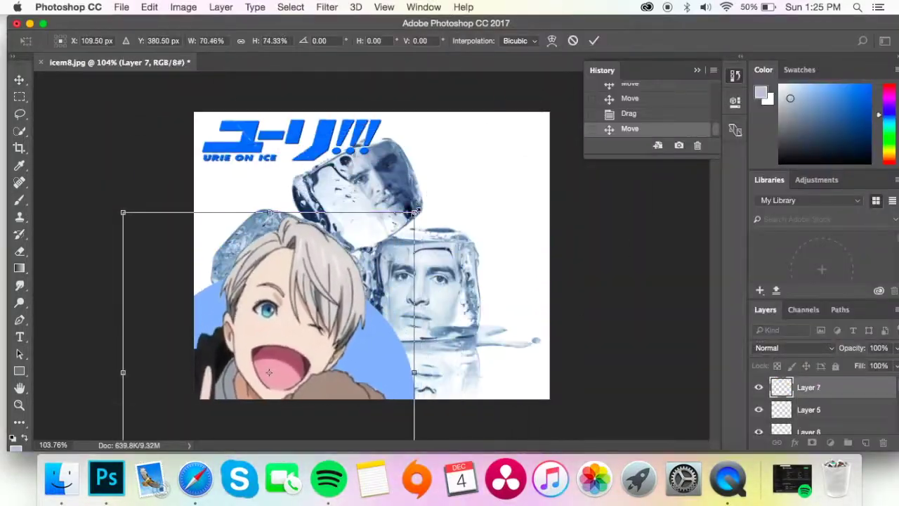
# Scale and rotate the anime character into the top-right corner
pyautogui.moveTo(450, 232)
pyautogui.mouseDown()
pyautogui.moveTo(604, 362)
pyautogui.moveTo(576, 145)
pyautogui.moveTo(512, 283)
pyautogui.mouseUp()
pyautogui.moveTo(524, 206); pyautogui.dragTo(533, 191)
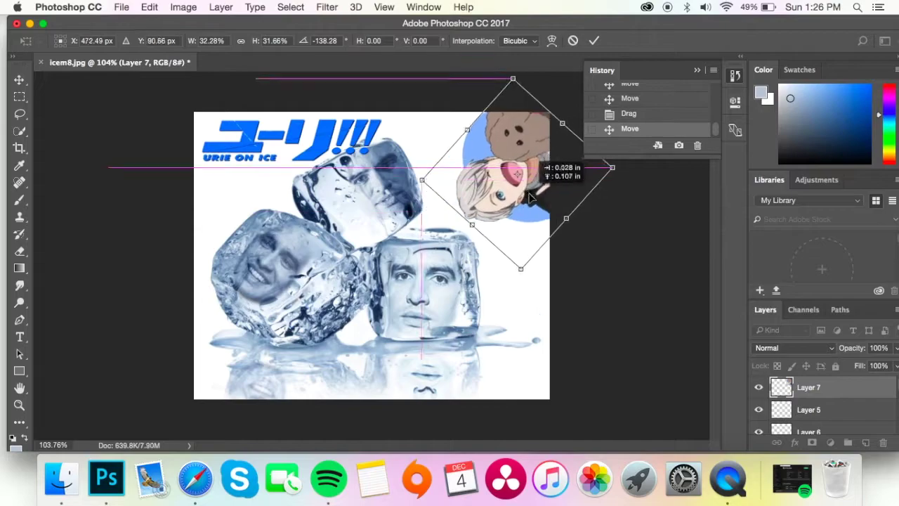
pyautogui.press('Return')
# Convert the character to greyscale with Black & White
pyautogui.click(183, 7)
pyautogui.moveTo(204, 43)
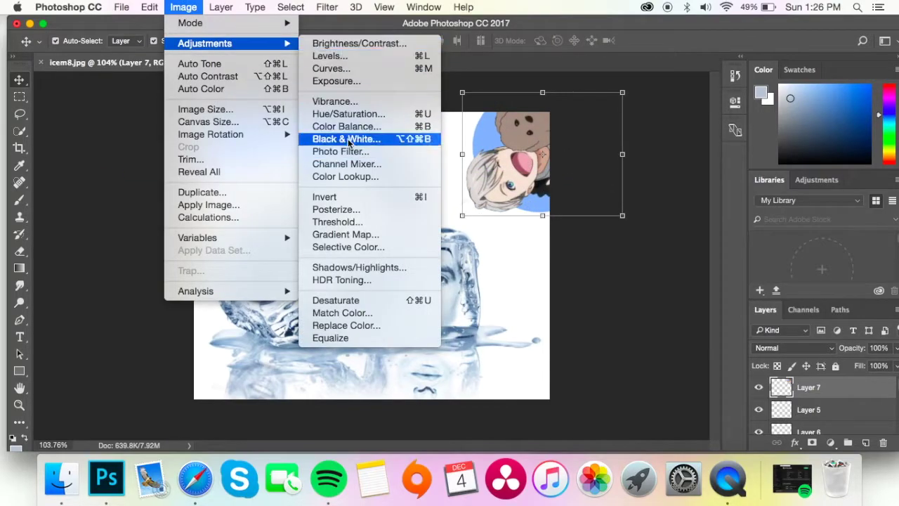
pyautogui.click(365, 138)
pyautogui.click(803, 112)
pyautogui.scroll(3, 589, 176)
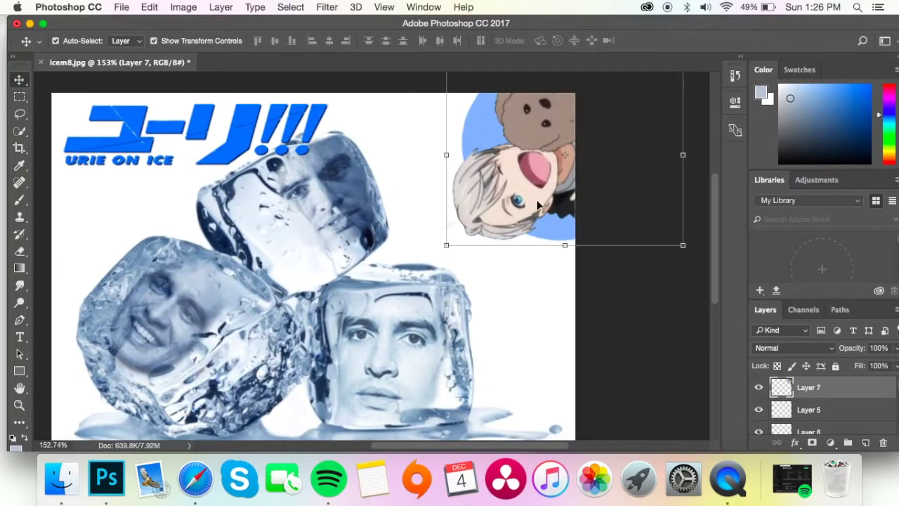
pyautogui.scroll(-3, 537, 204)
pyautogui.click(183, 7)
pyautogui.click(362, 125)
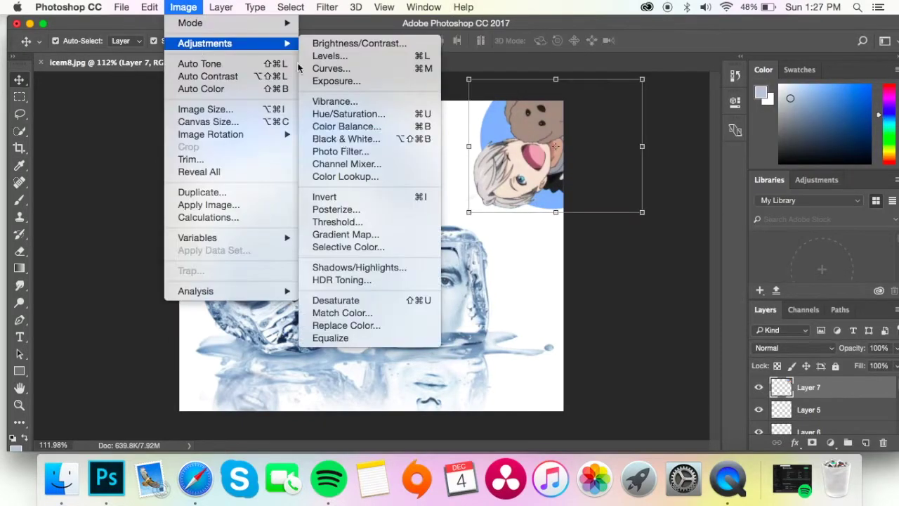
pyautogui.press('Return')
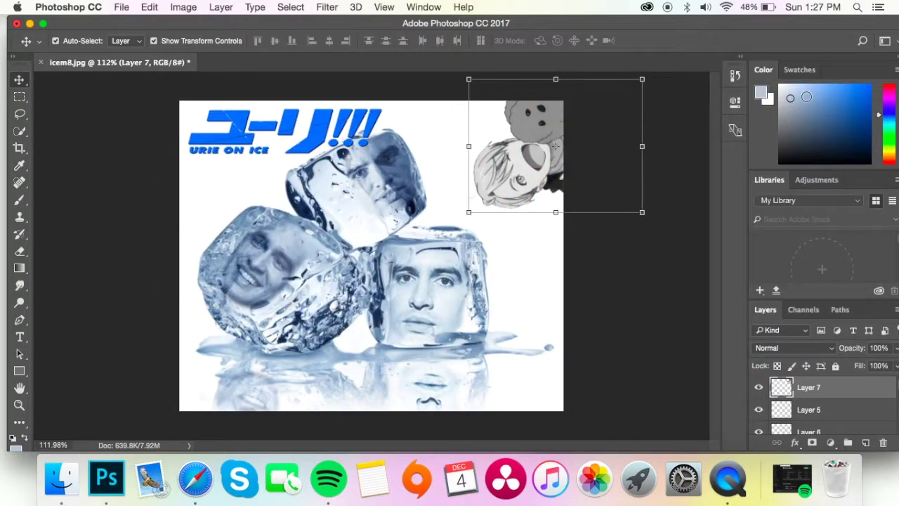
# Save the composite picture as a JPEG
pyautogui.click(121, 7)
pyautogui.click(140, 142)
pyautogui.click(594, 309)
pyautogui.click(120, 7)
pyautogui.click(141, 142)
pyautogui.write('ureonice.jpg')
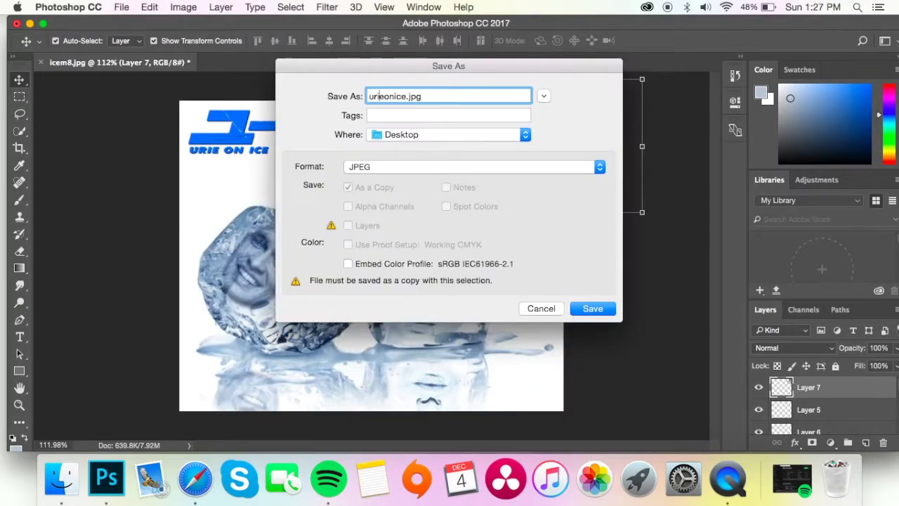
pyautogui.press('Return')
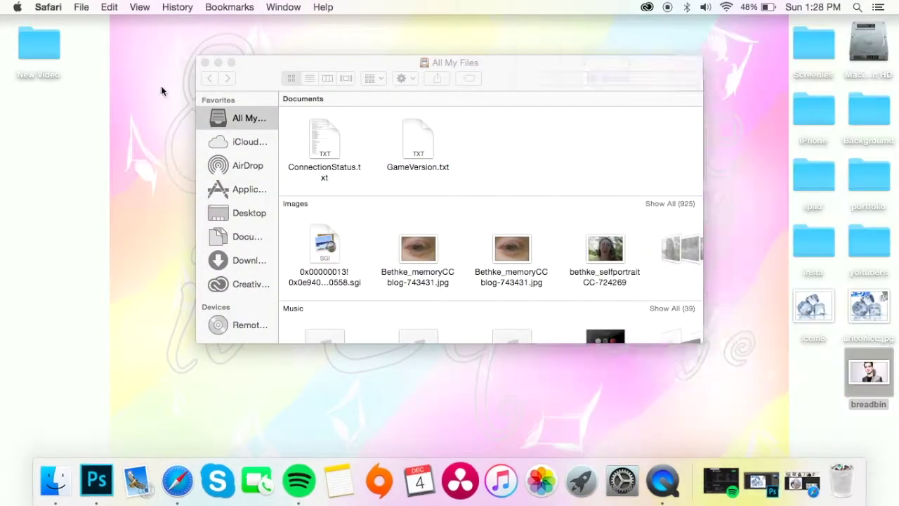